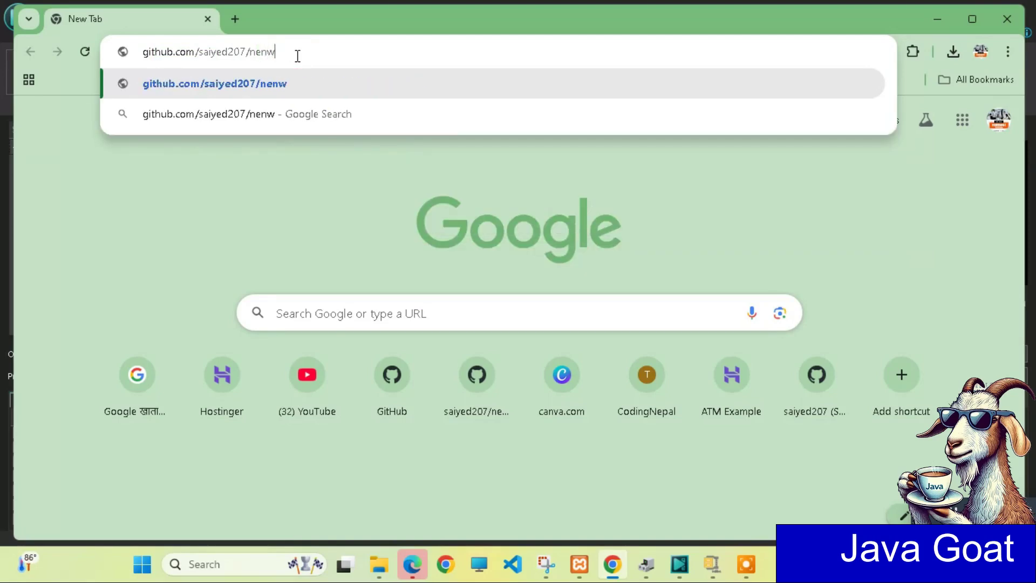
# Step: Load the new-atm GitHub repository and download its code as a ZIP archive (new-atm-main, 38.4 KB)
pyautogui.write('tm')
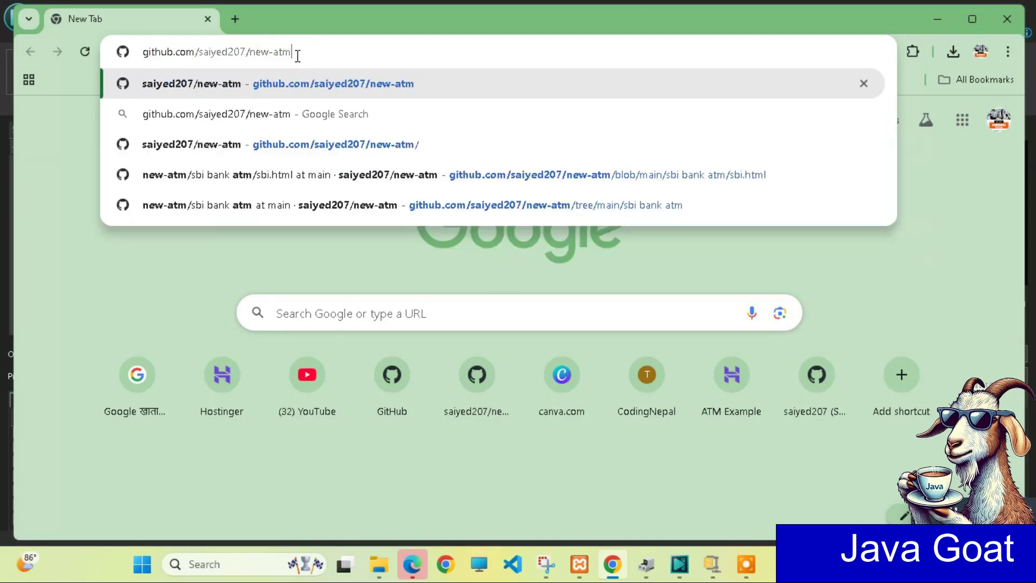
pyautogui.press('Return')
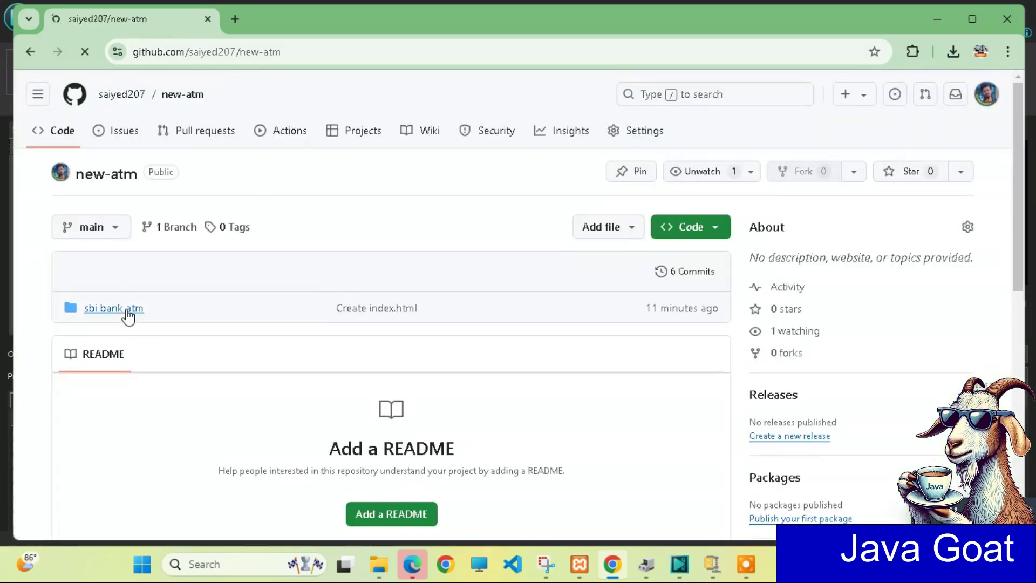
pyautogui.click(701, 227)
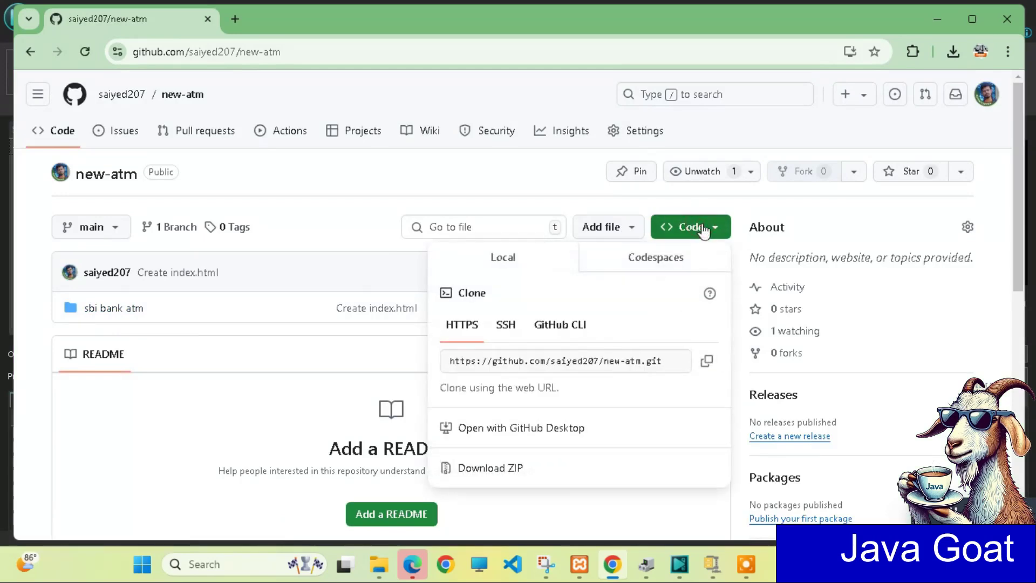
pyautogui.click(501, 469)
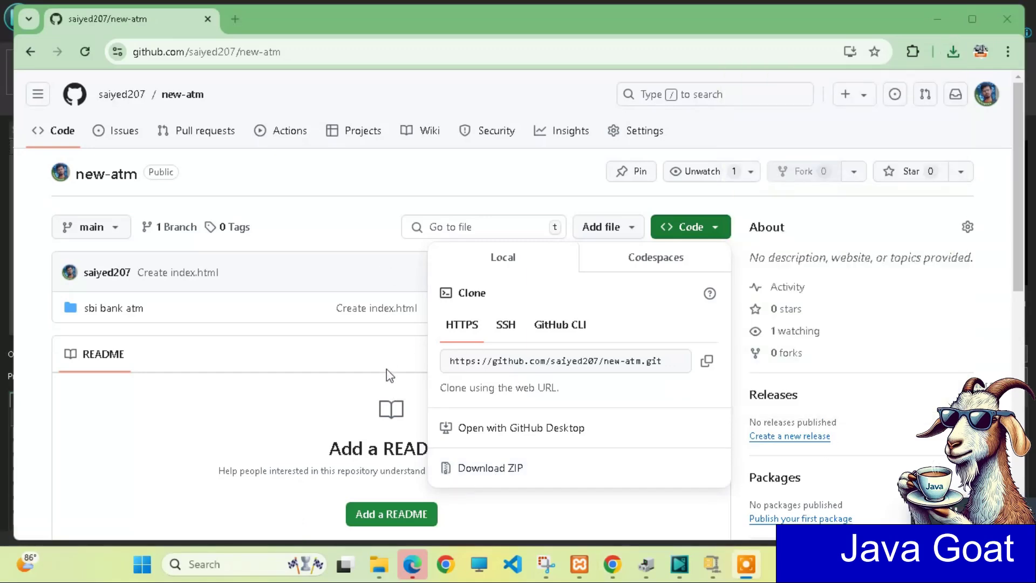
# Step: Extract the new-atm-main ZIP in Downloads into a new-atm-main (2) folder, then return to Chrome
pyautogui.click(385, 563)
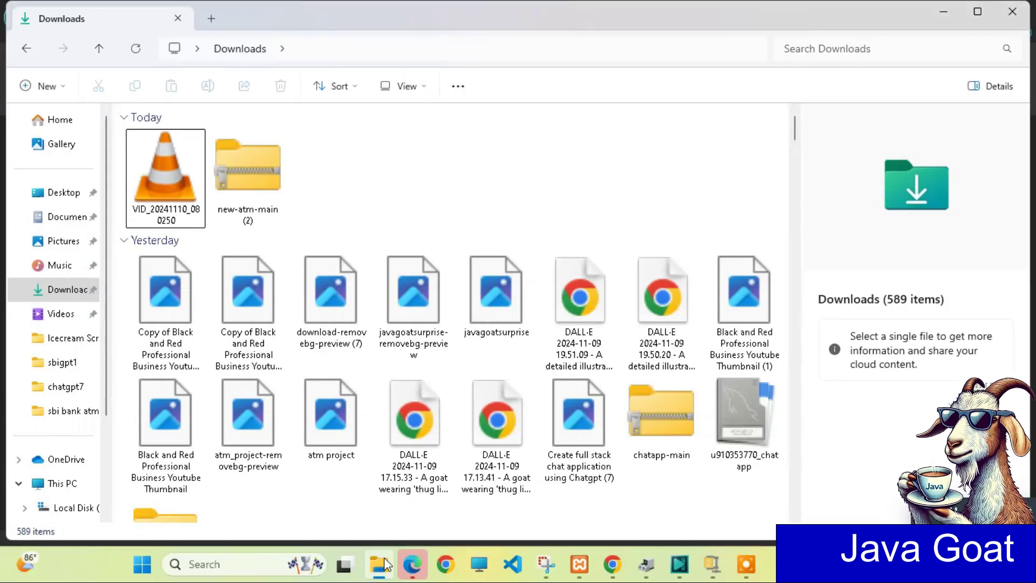
pyautogui.click(68, 290)
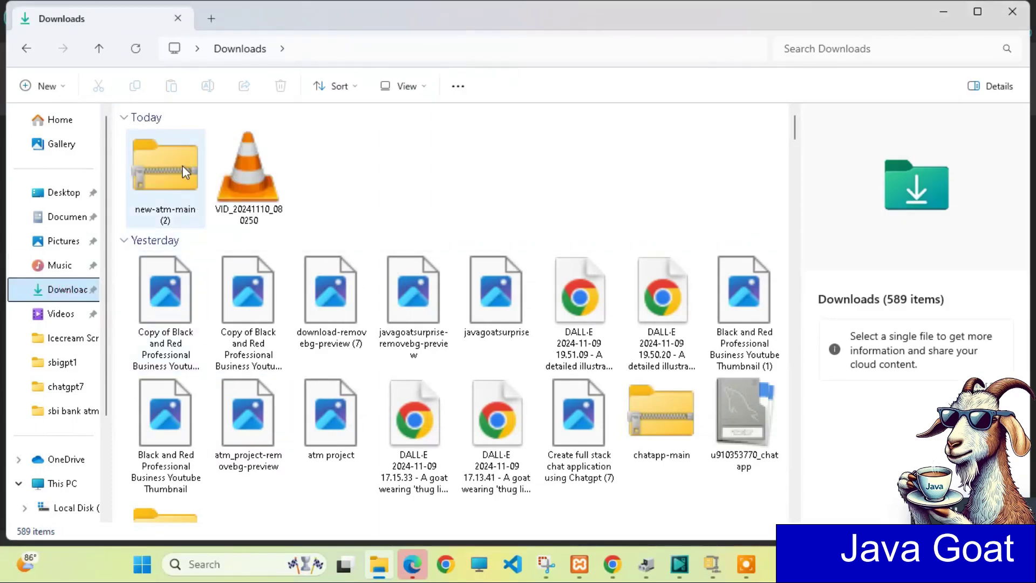
pyautogui.moveTo(183, 197)
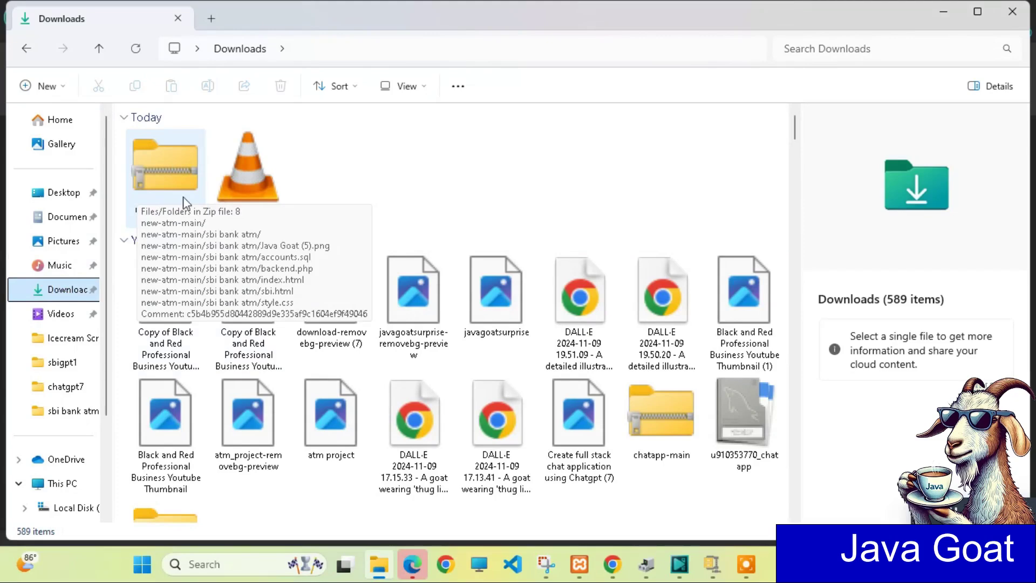
pyautogui.click(149, 163)
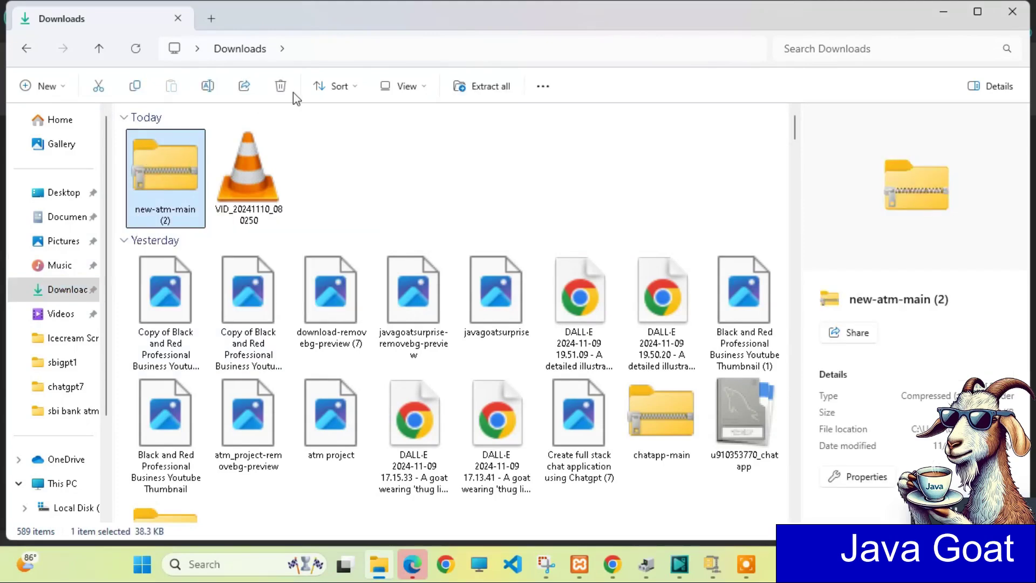
pyautogui.click(484, 87)
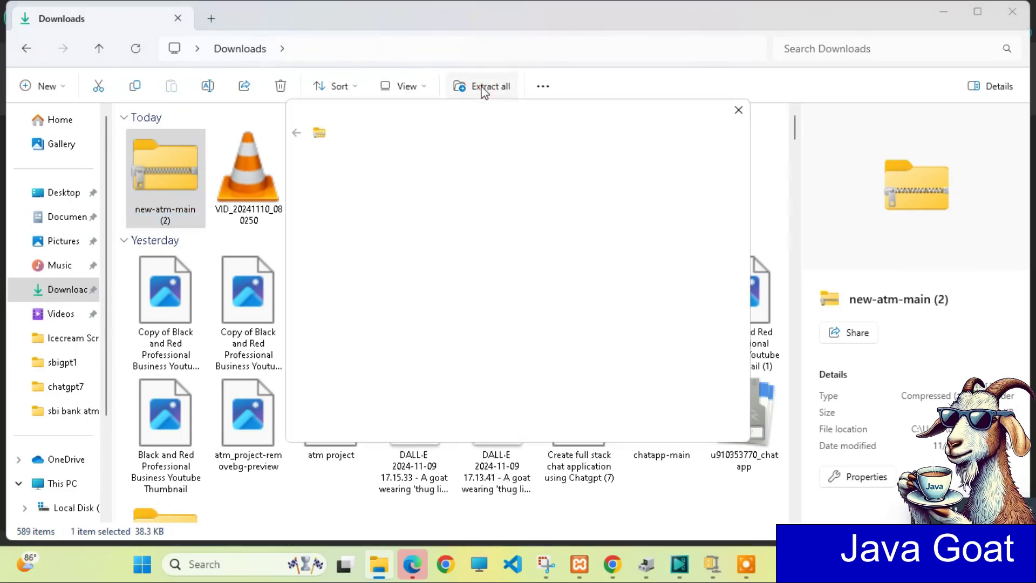
pyautogui.click(666, 432)
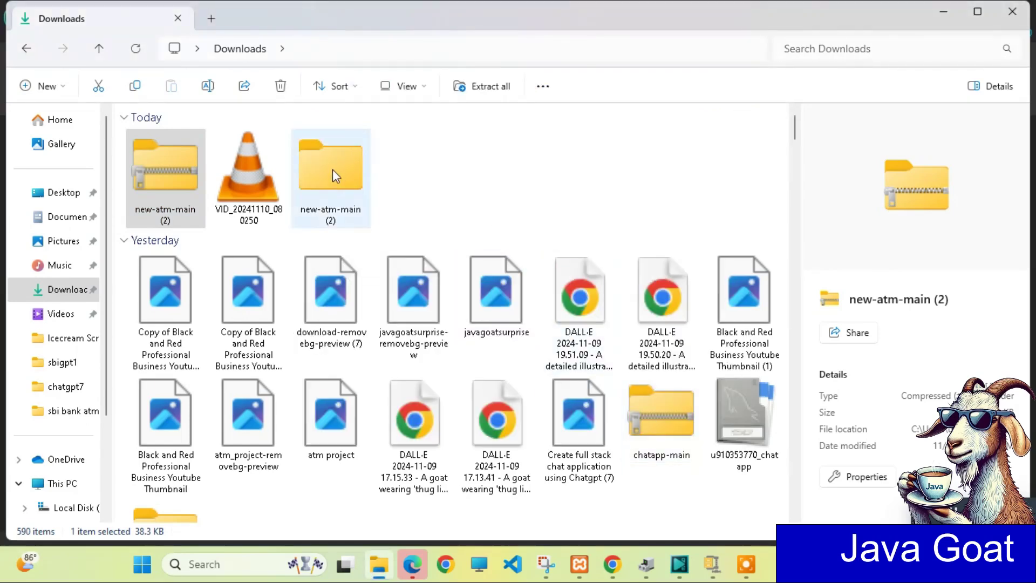
pyautogui.click(332, 169)
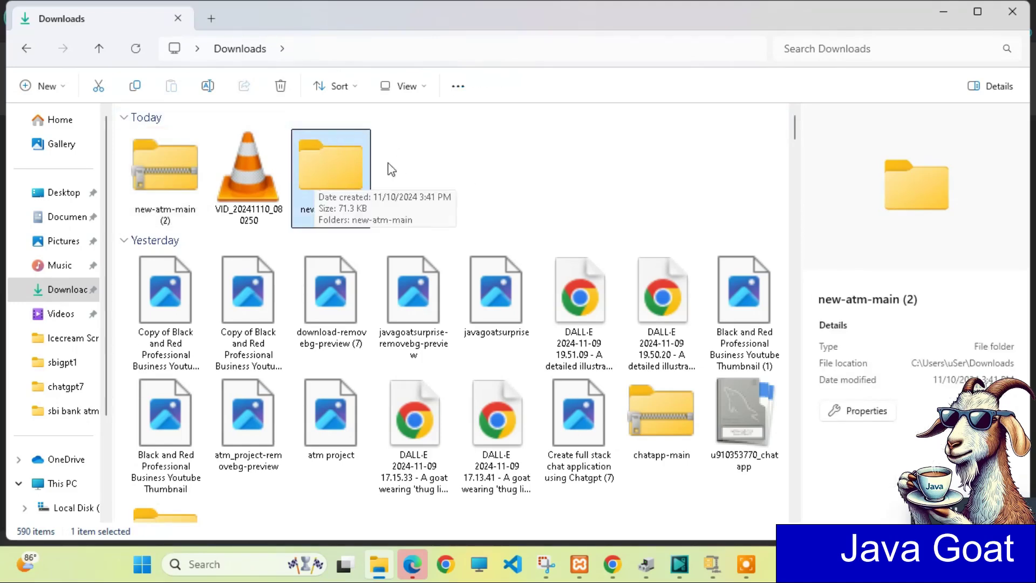
pyautogui.click(619, 566)
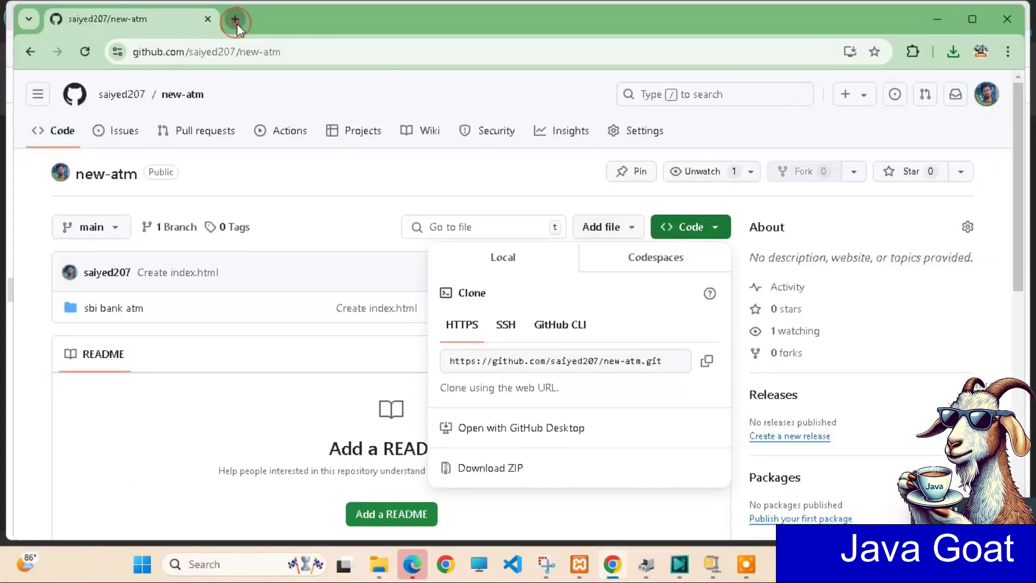
# Step: Go to hostinger.com in a new tab, log in, and dismiss the personal information form
pyautogui.click(235, 21)
pyautogui.write('hostinger.com')
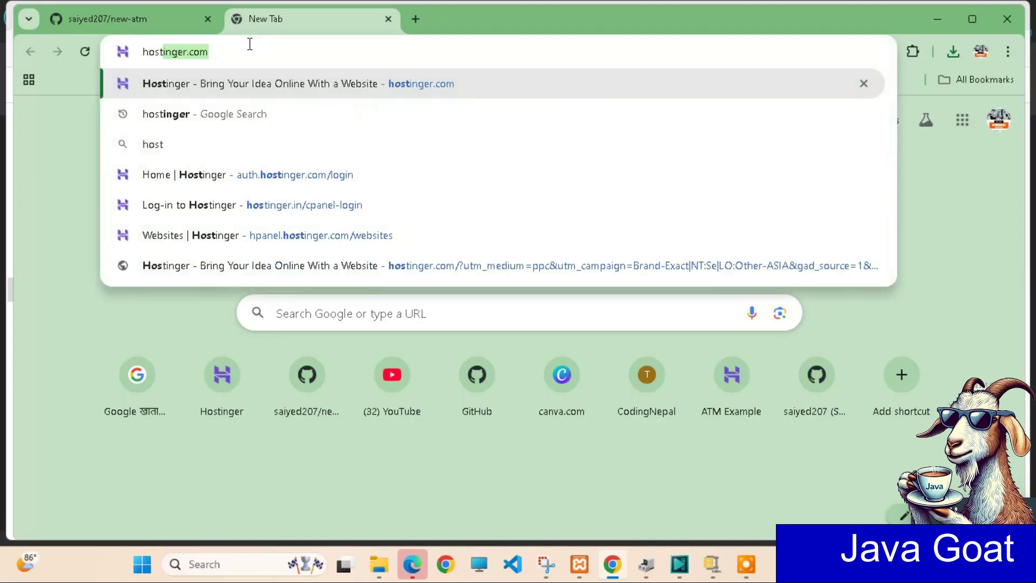
pyautogui.press('Return')
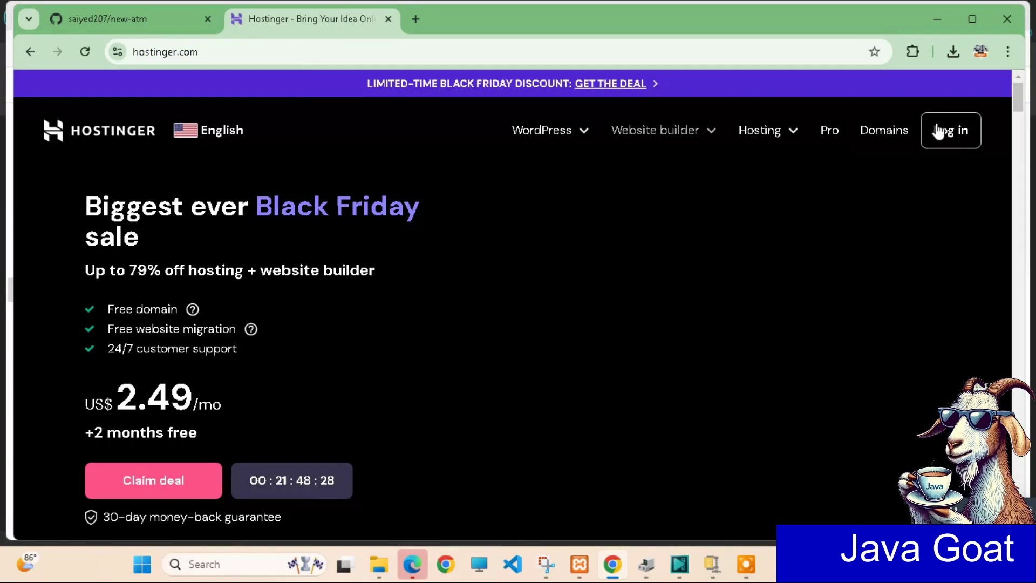
pyautogui.click(953, 139)
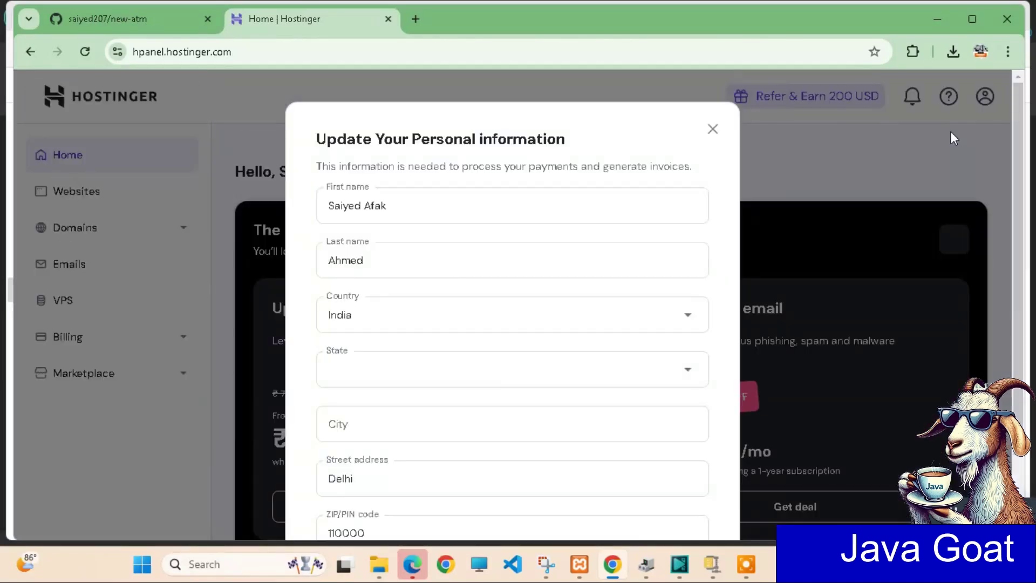
pyautogui.click(712, 135)
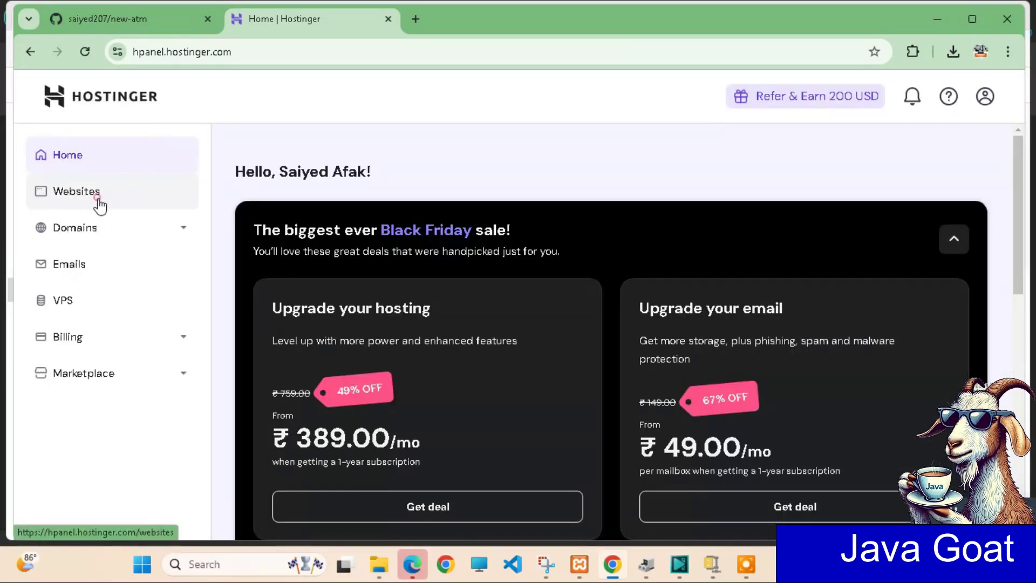
# Step: From Websites, start adding an empty PHP/HTML website
pyautogui.click(99, 203)
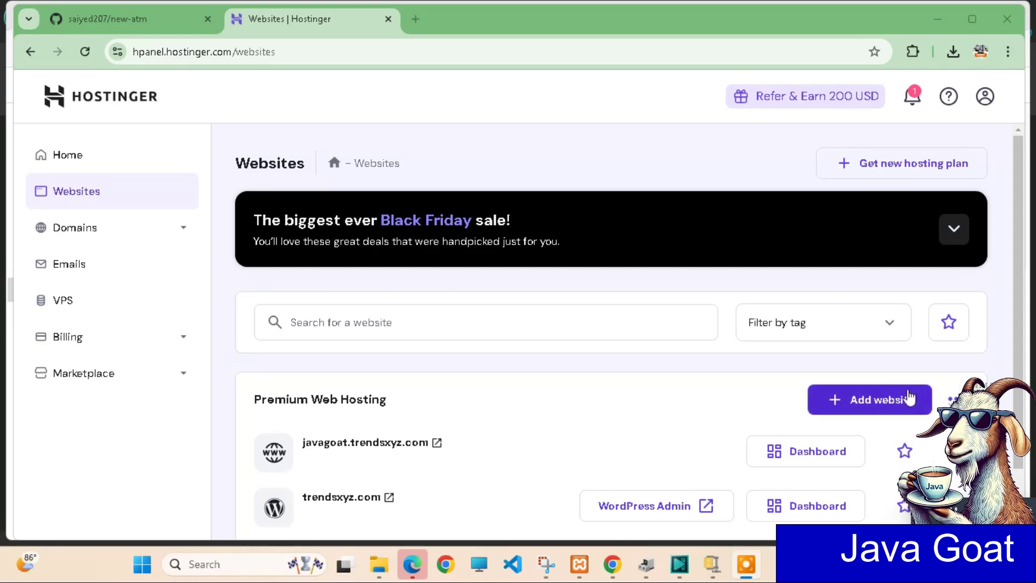
pyautogui.click(889, 401)
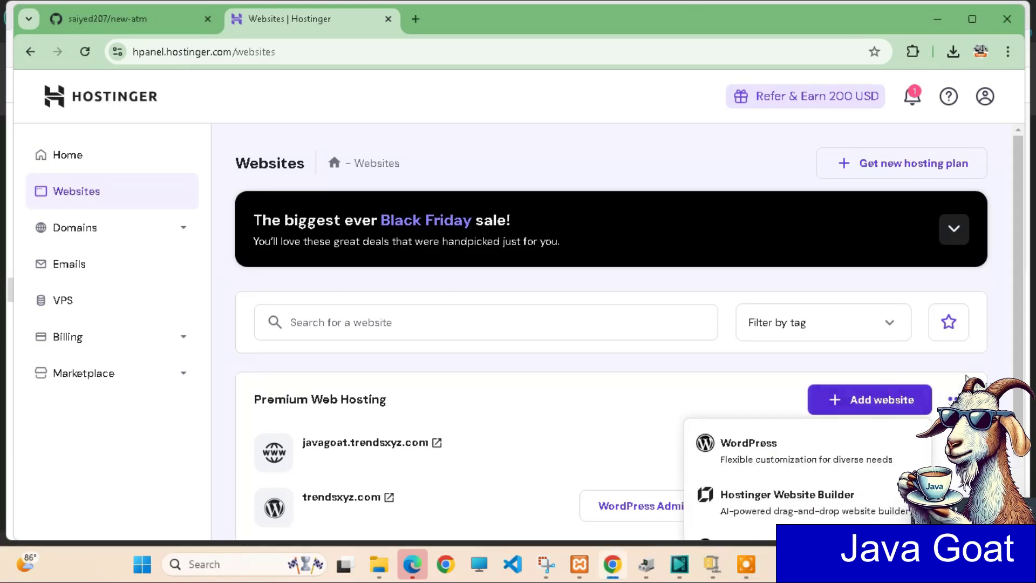
pyautogui.scroll(-2, 810, 437)
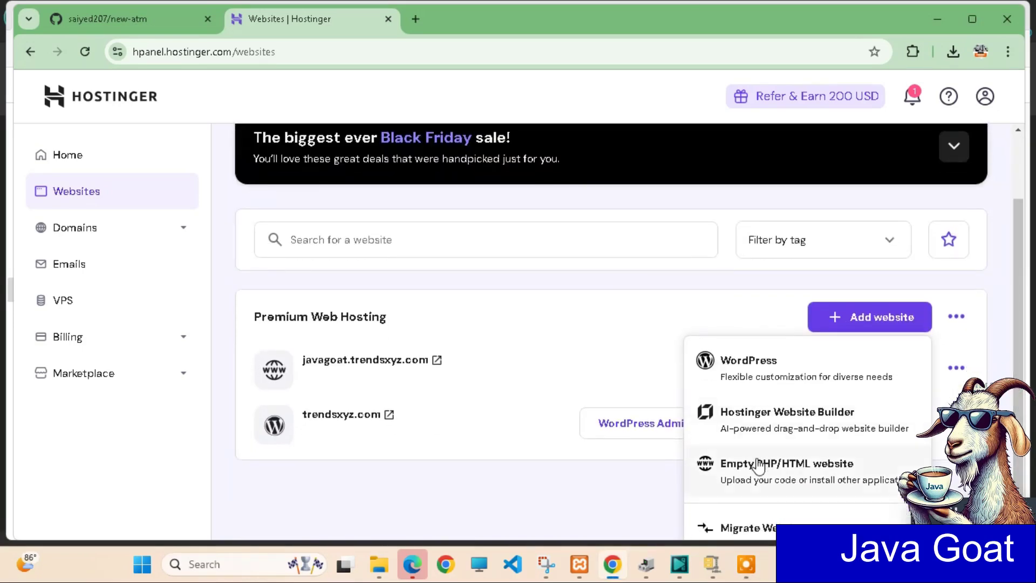
pyautogui.click(756, 459)
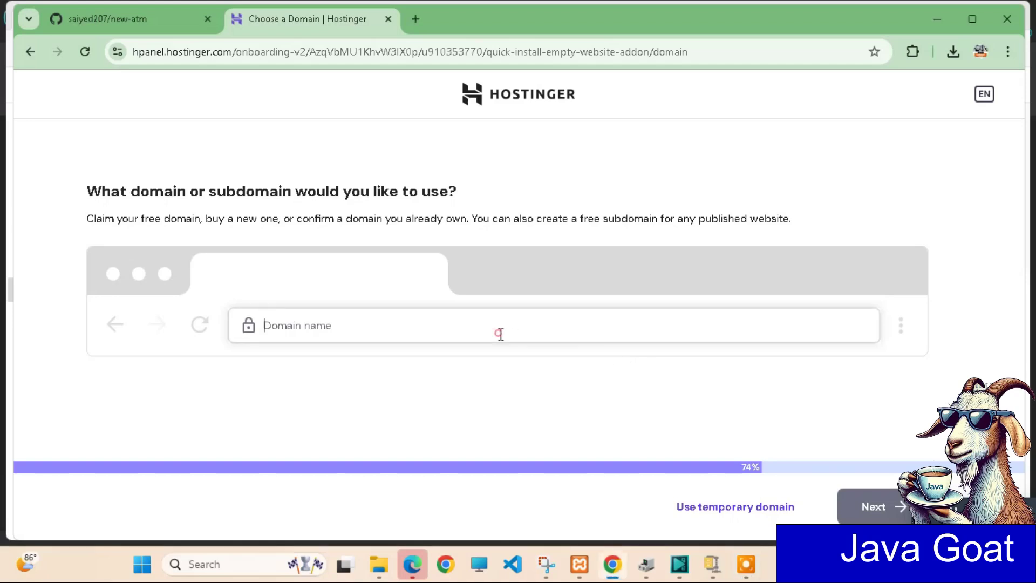
# Step: Set up the website on the free subdomain atm.trendsxyz.com and continue to its dashboard
pyautogui.click(501, 333)
pyautogui.write('atm')
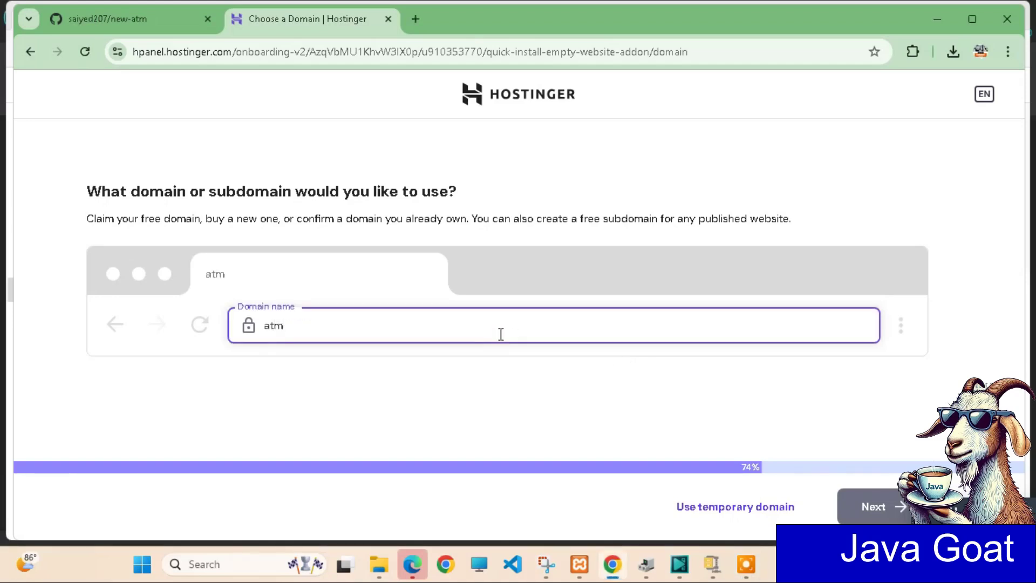
pyautogui.write('-')
pyautogui.press('BackSpace')
pyautogui.write('.trends')
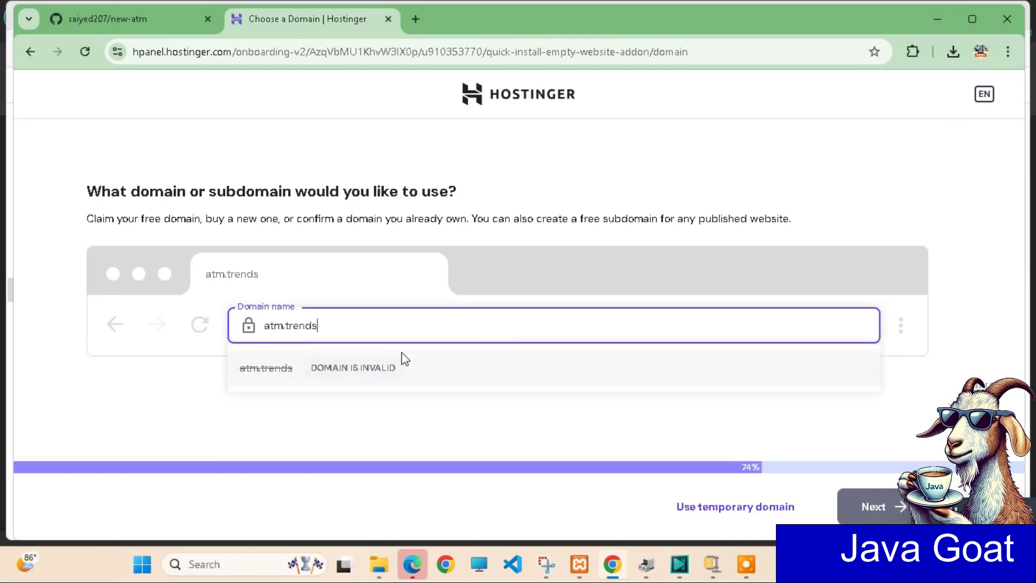
pyautogui.write('xyz.com')
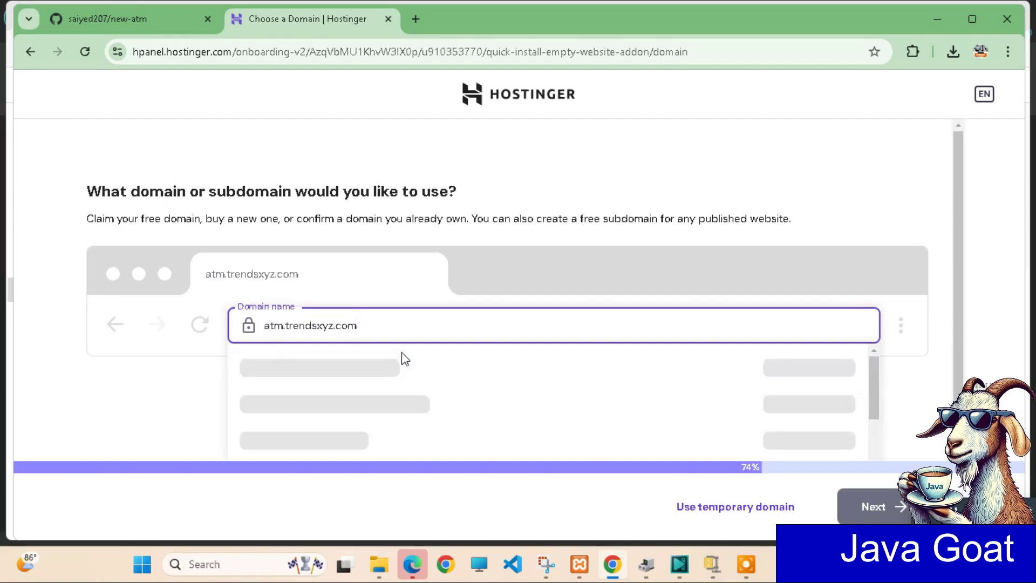
pyautogui.click(314, 373)
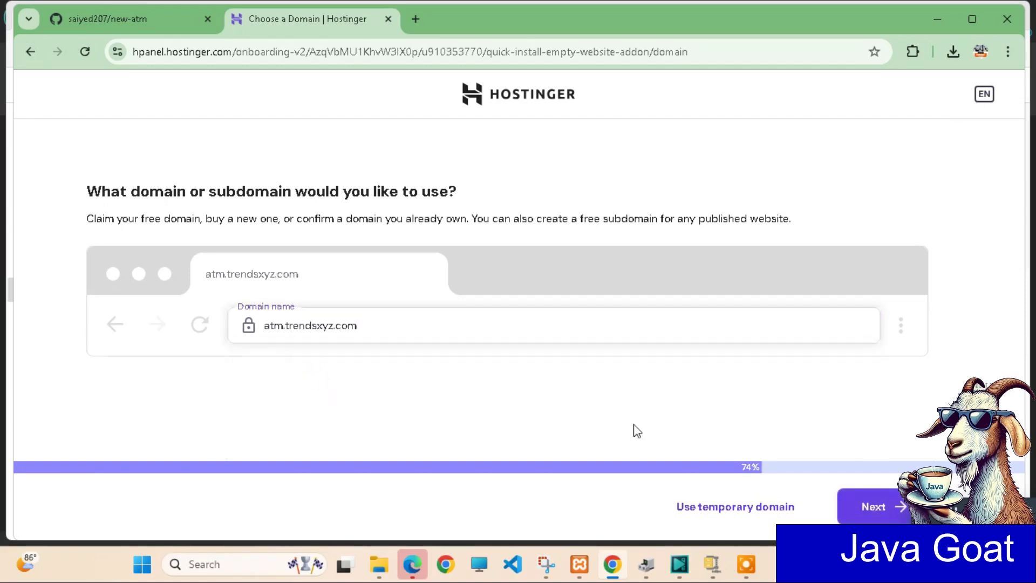
pyautogui.click(862, 505)
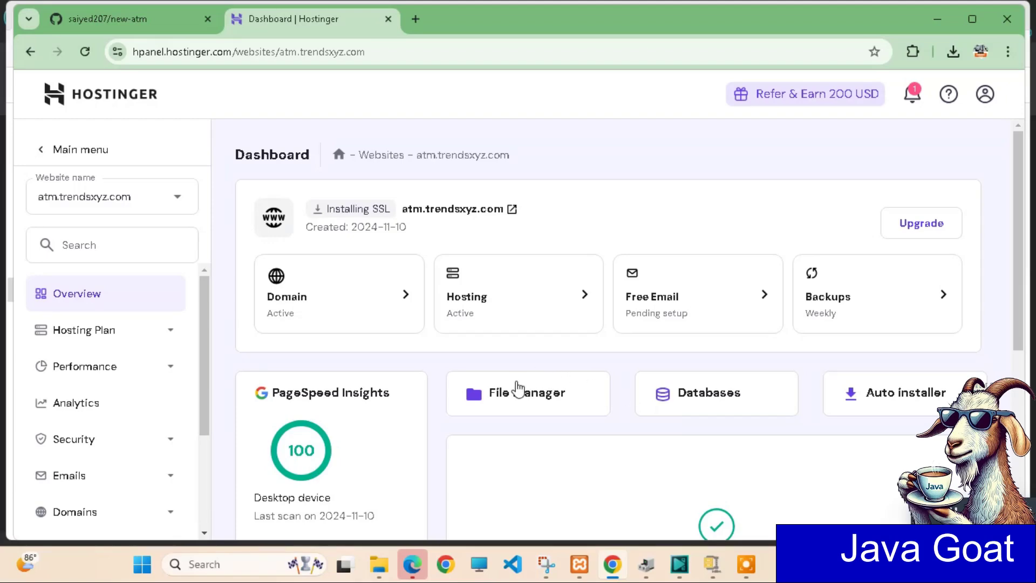
# Step: Open the site's File Manager at public_html and choose to upload individual files
pyautogui.click(518, 395)
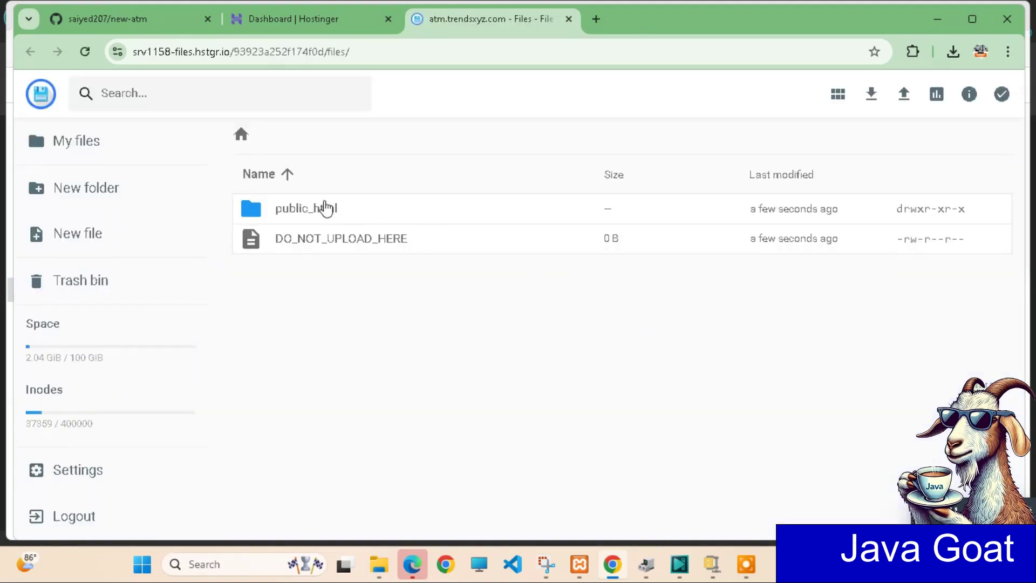
pyautogui.doubleClick(319, 202)
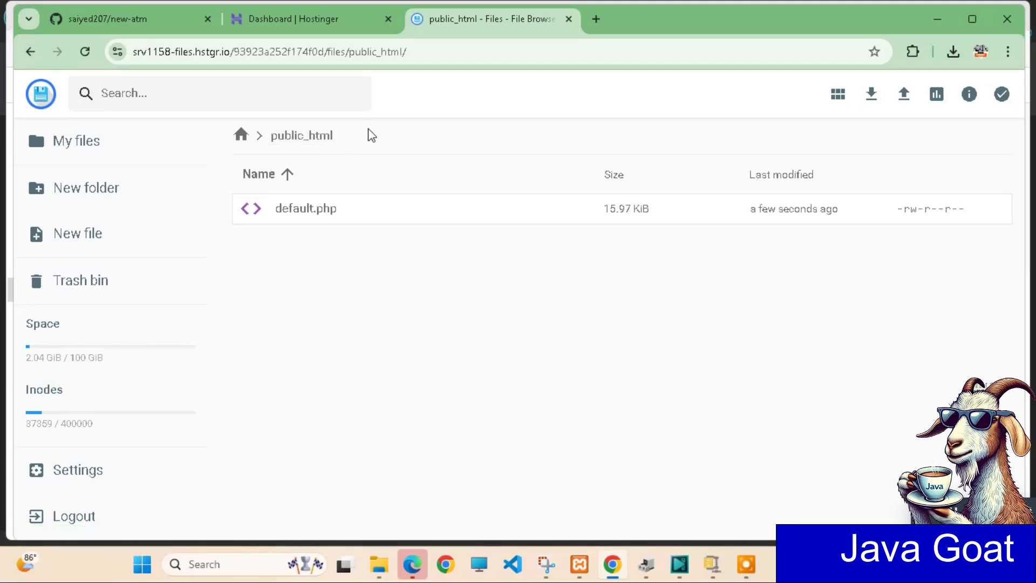
pyautogui.click(905, 98)
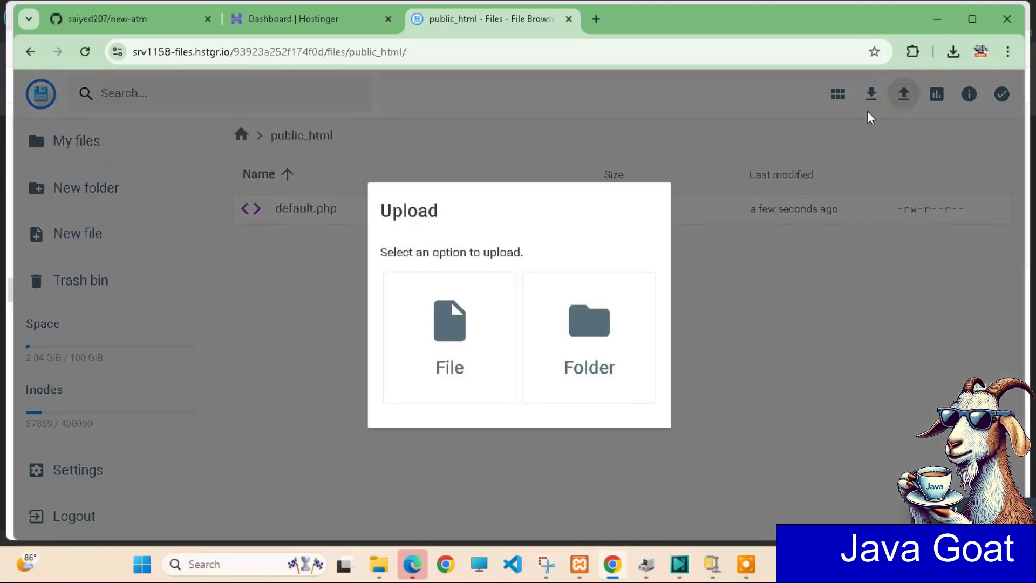
pyautogui.click(432, 326)
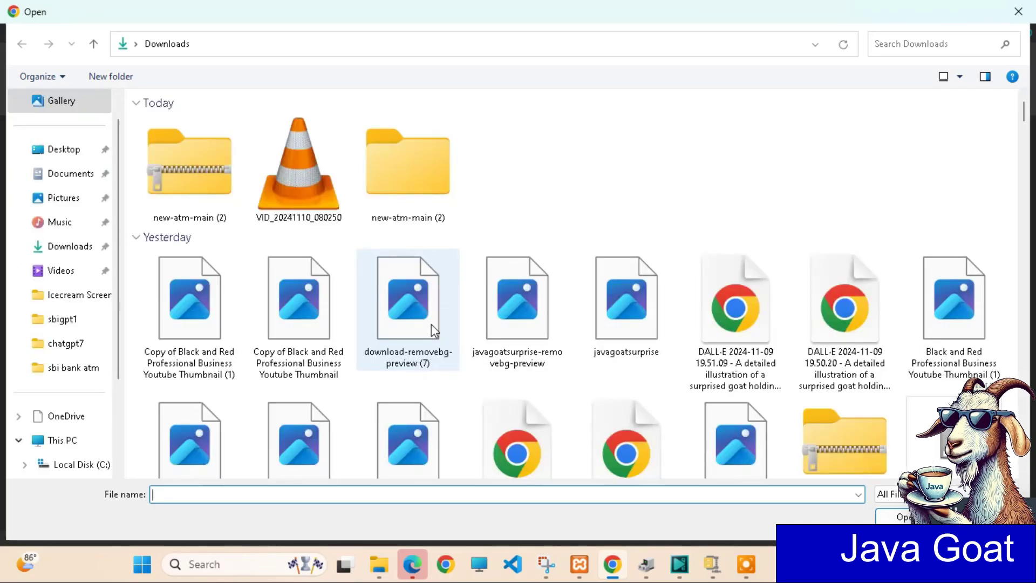
# Step: Upload accounts, backend, index, sbi, style and Java Goat (5) from the sbi bank atm folder
pyautogui.doubleClick(407, 176)
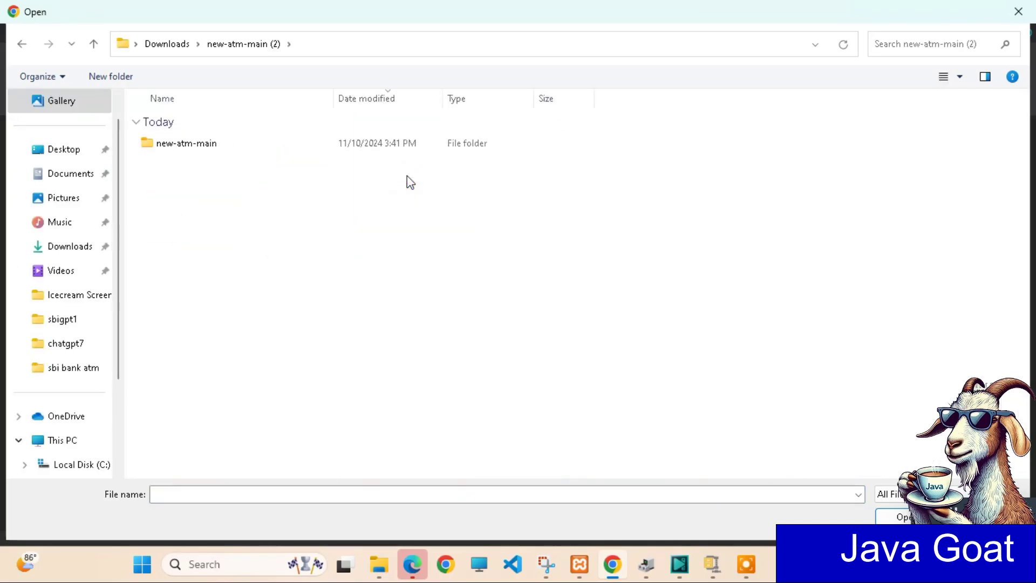
pyautogui.doubleClick(190, 144)
pyautogui.doubleClick(190, 145)
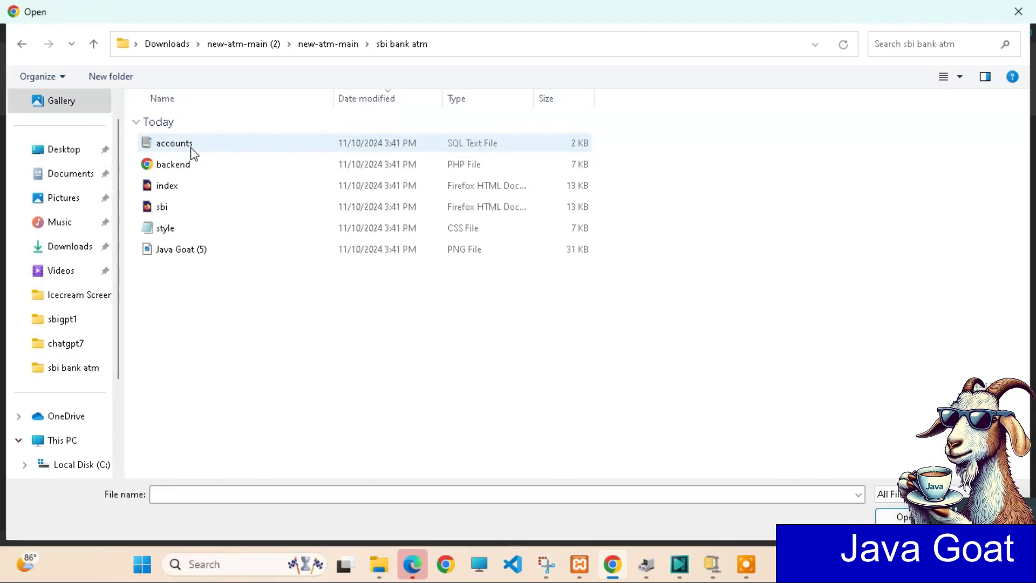
pyautogui.click(192, 151)
pyautogui.keyDown('ctrl'); pyautogui.click(185, 163); pyautogui.keyUp('ctrl')
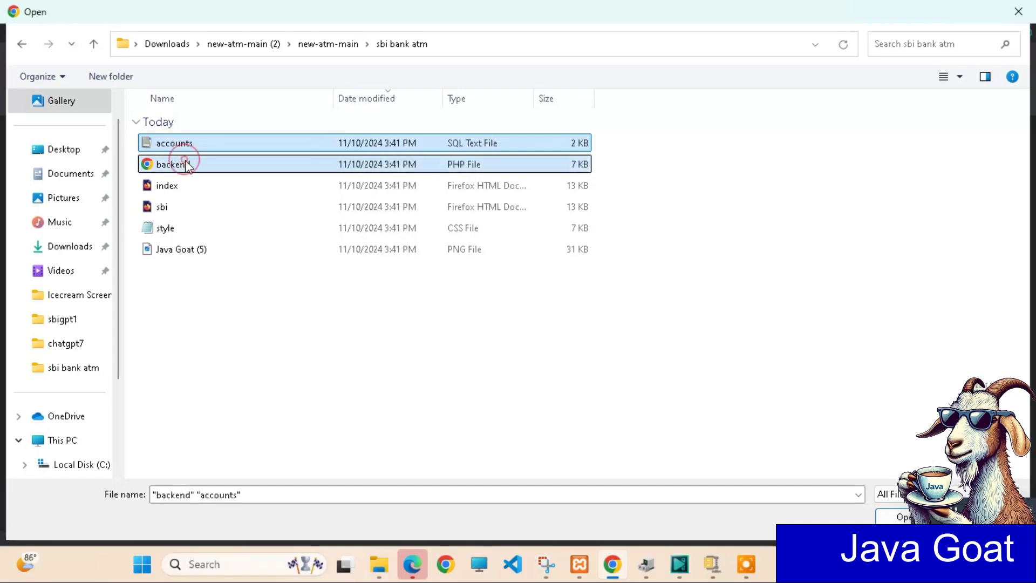
pyautogui.keyDown('ctrl'); pyautogui.click(182, 186); pyautogui.keyUp('ctrl')
pyautogui.keyDown('ctrl'); pyautogui.click(178, 205); pyautogui.keyUp('ctrl')
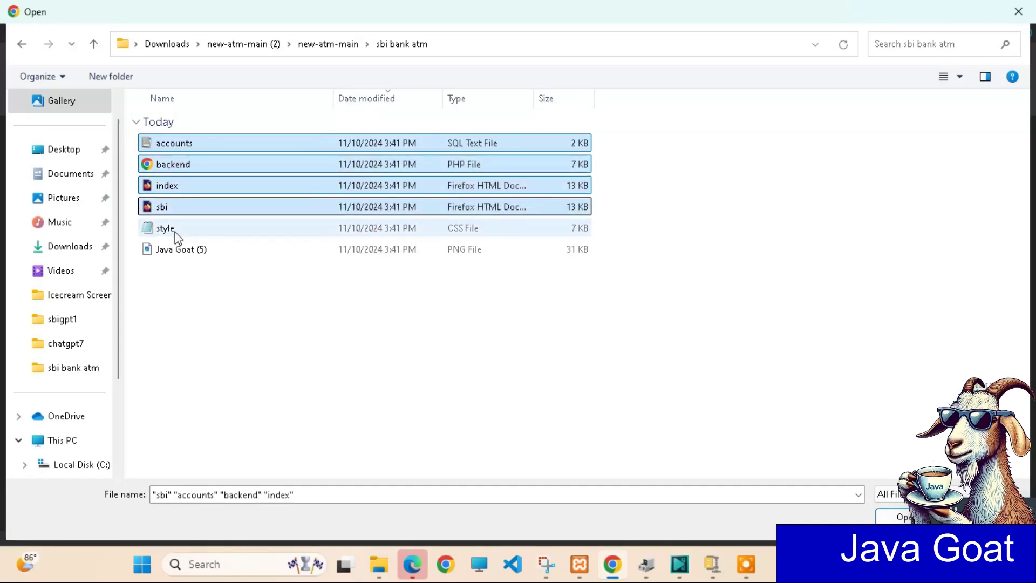
pyautogui.keyDown('ctrl'); pyautogui.click(171, 229); pyautogui.keyUp('ctrl')
pyautogui.keyDown('ctrl'); pyautogui.click(180, 249); pyautogui.keyUp('ctrl')
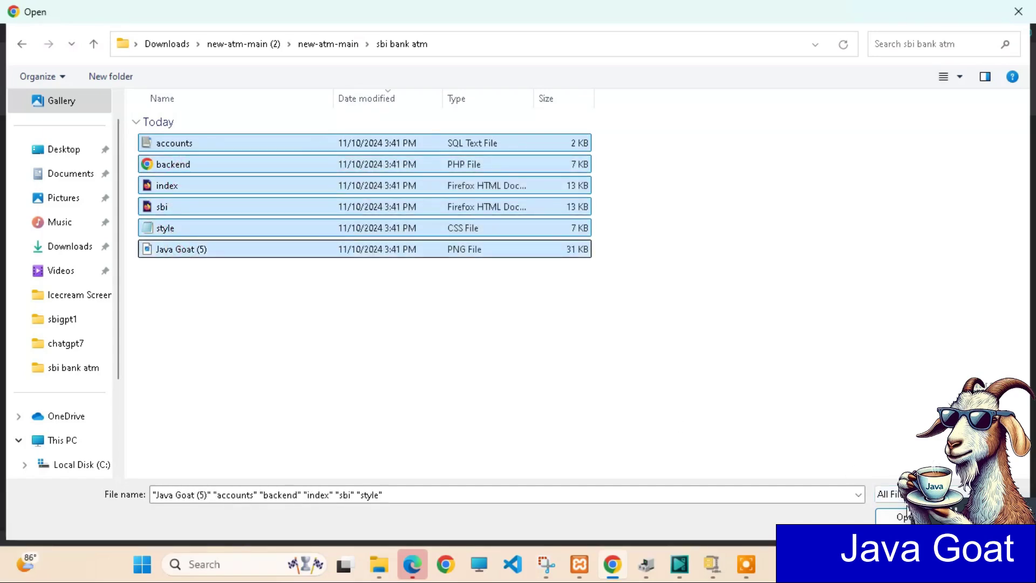
pyautogui.click(899, 517)
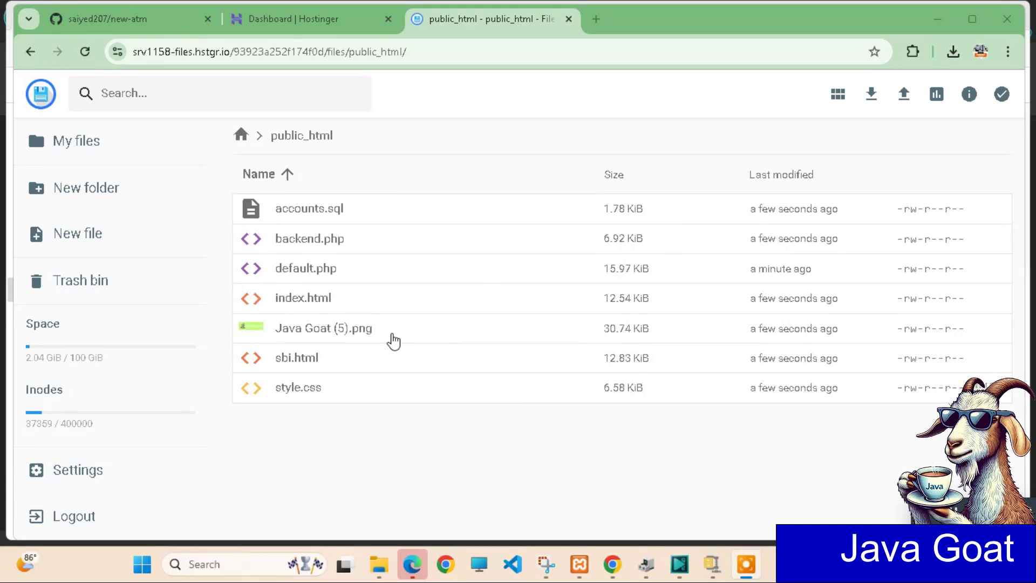
# Step: Step back to public_html in the file browser and return to the atm.trendsxyz.com dashboard tab
pyautogui.click(31, 52)
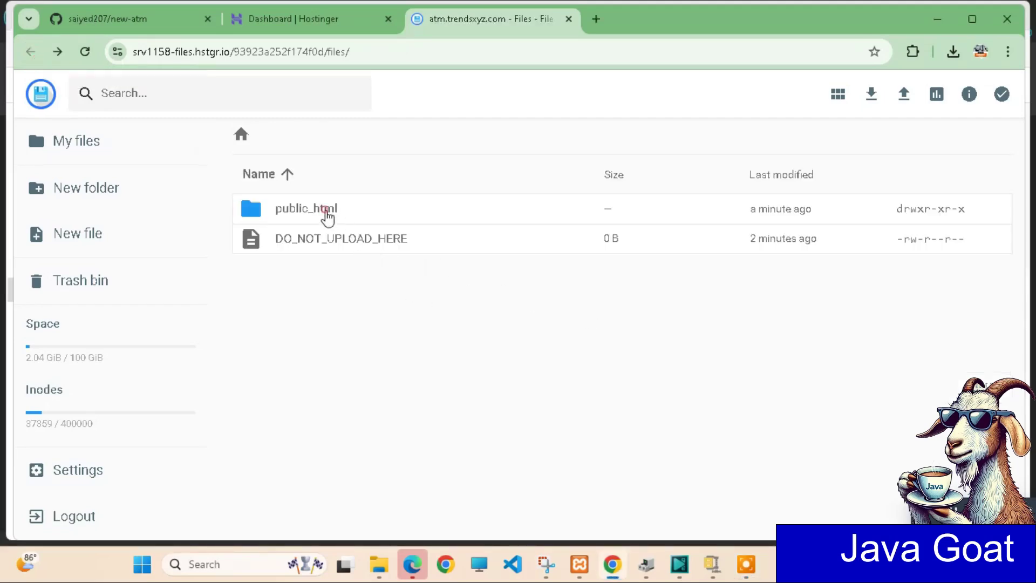
pyautogui.click(328, 216)
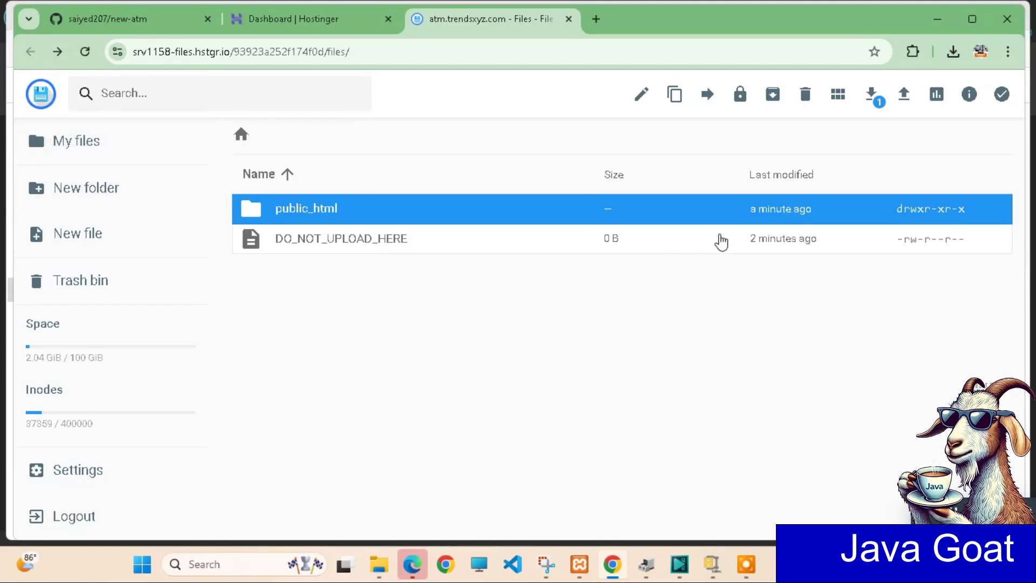
pyautogui.click(316, 22)
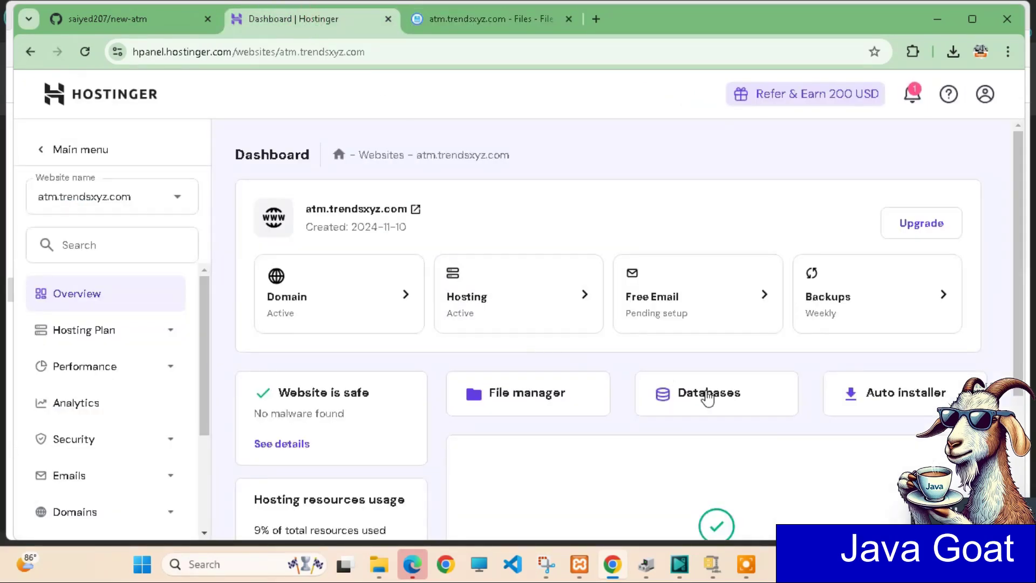
# Step: On the MySQL Databases page, submit a new database named sbi with a username and password
pyautogui.click(707, 398)
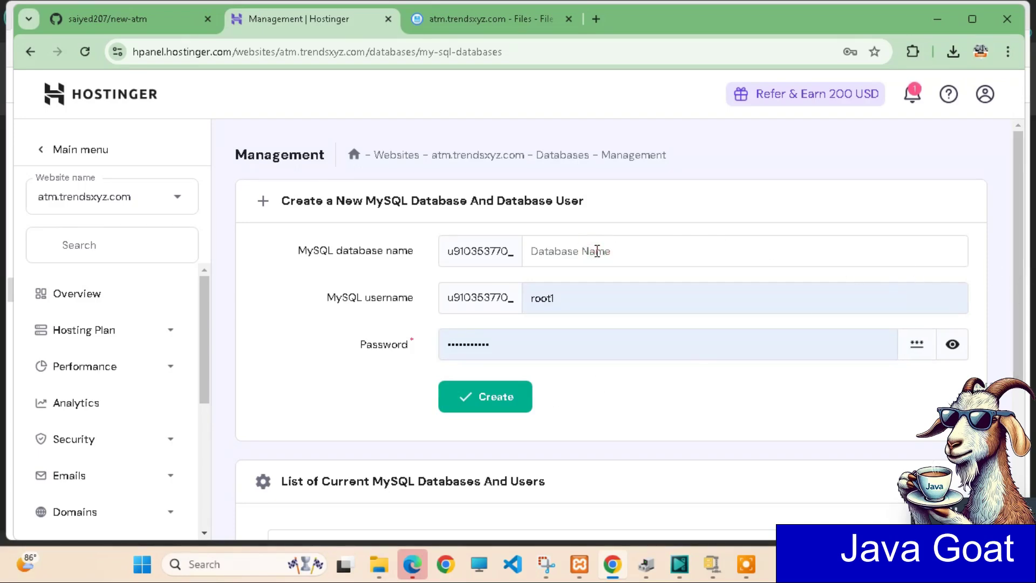
pyautogui.write('sbi')
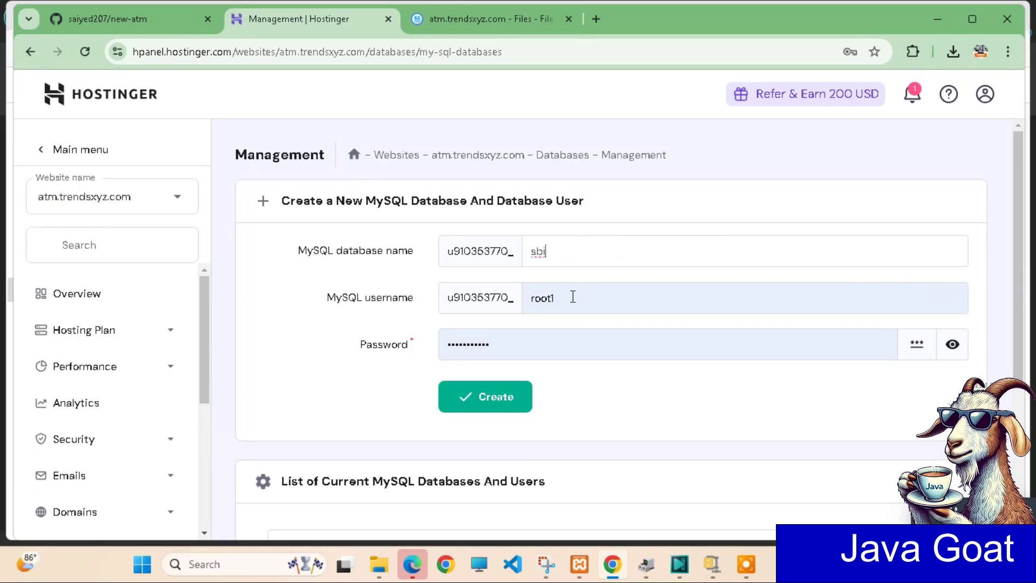
pyautogui.moveTo(570, 296); pyautogui.dragTo(542, 297)
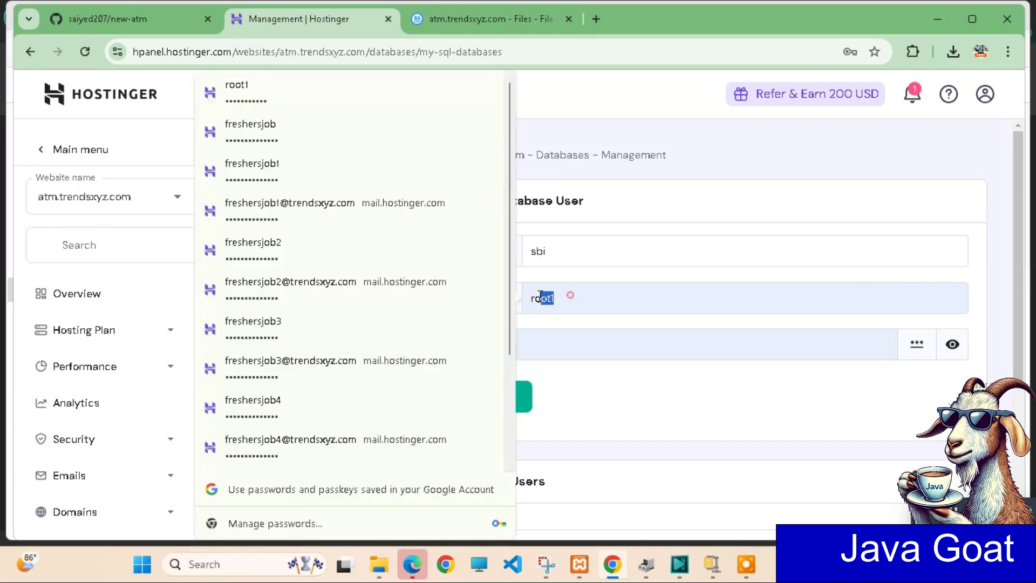
pyautogui.click(573, 294)
pyautogui.click(600, 344)
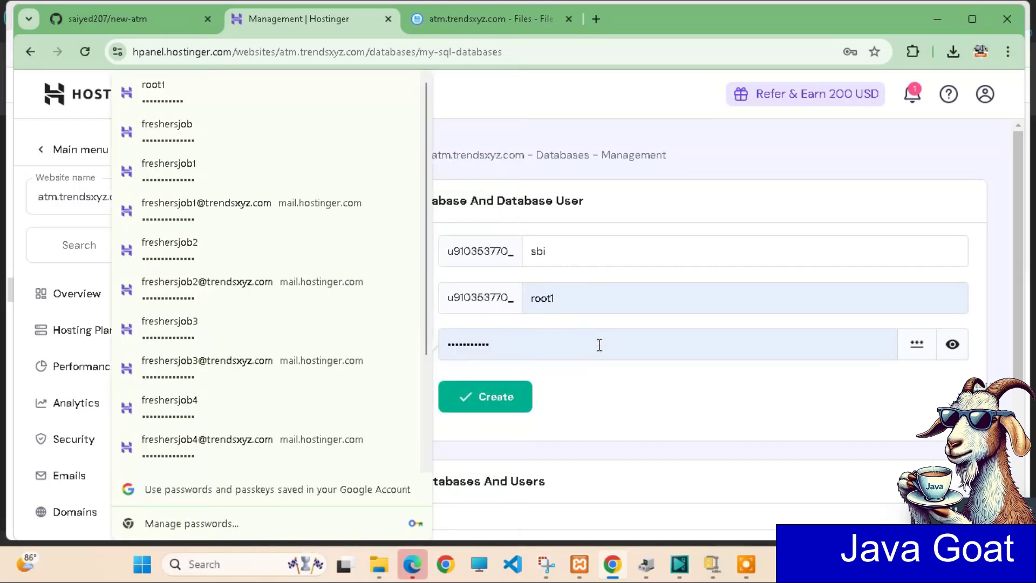
pyautogui.click(620, 393)
pyautogui.click(527, 345)
pyautogui.moveTo(526, 344); pyautogui.dragTo(445, 343)
pyautogui.press('BackSpace')
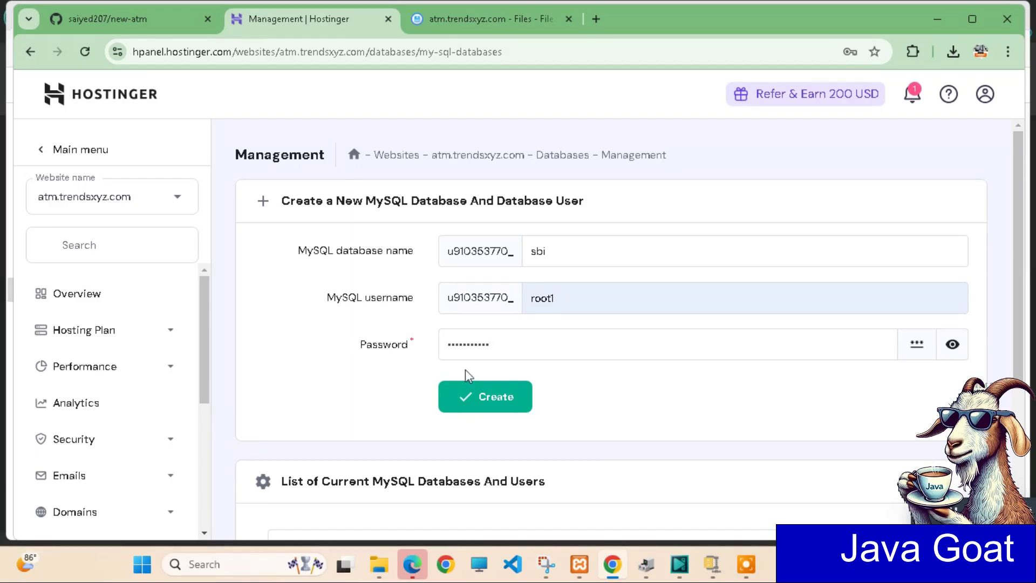
pyautogui.click(478, 396)
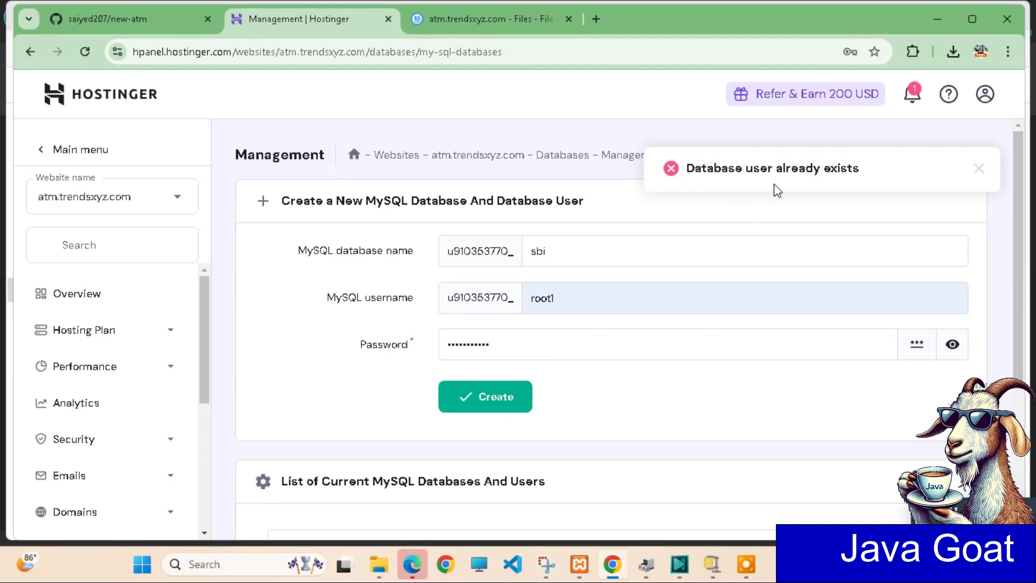
# Step: Rename the database to sbi1 and retry, which fails because the user already exists
pyautogui.scroll(-4, 1017, 308)
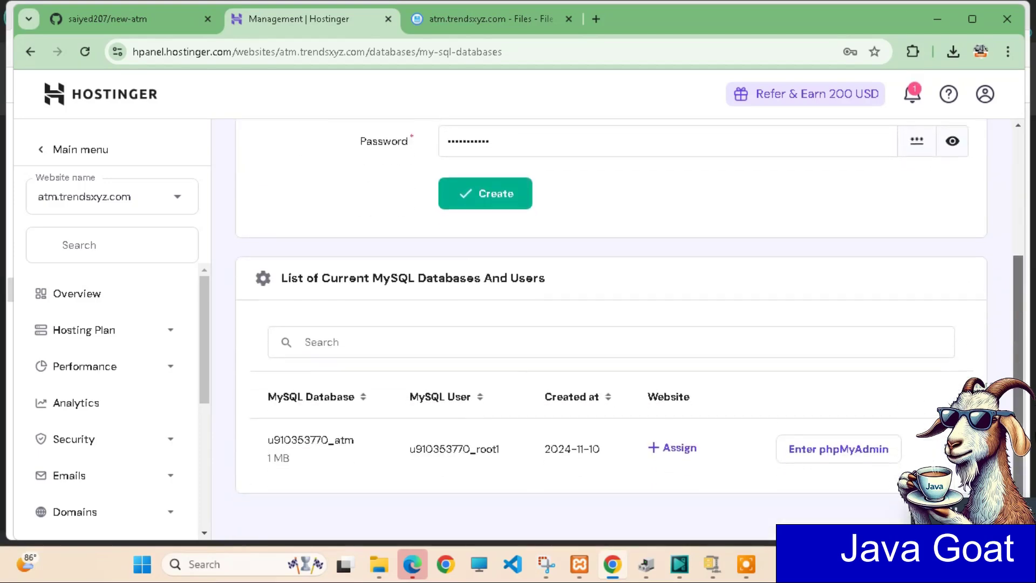
pyautogui.scroll(4, 610, 324)
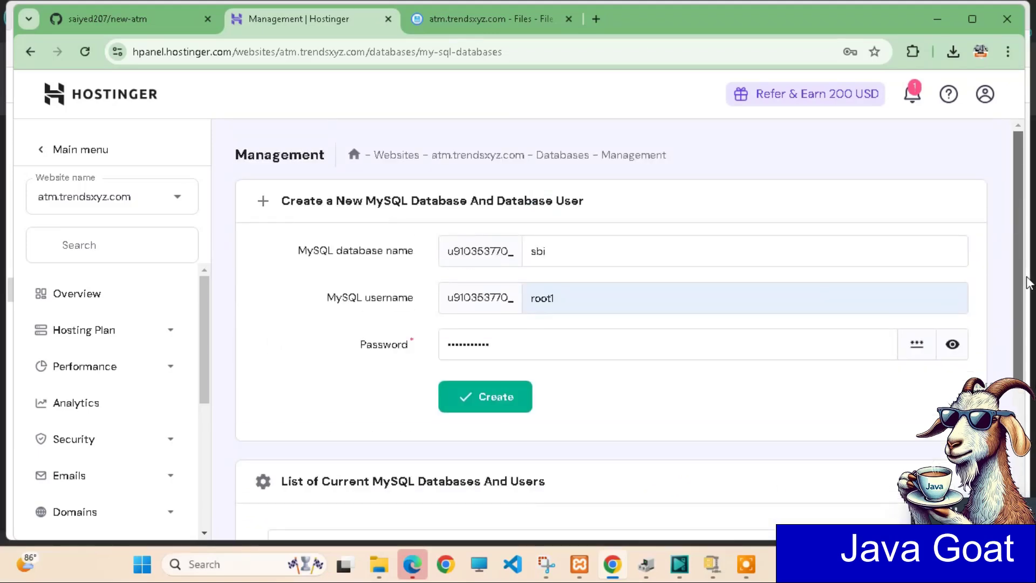
pyautogui.moveTo(561, 251); pyautogui.dragTo(535, 254)
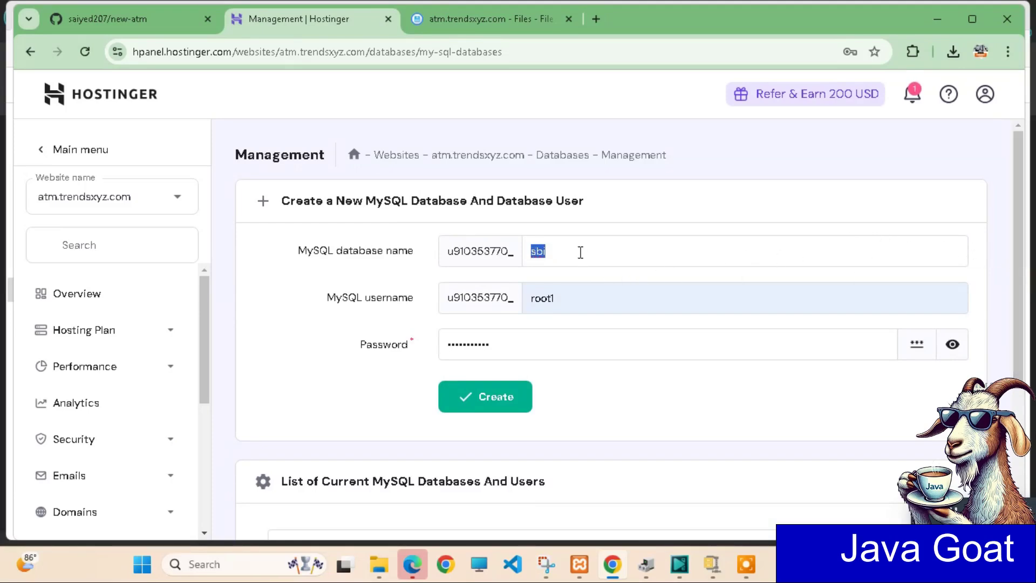
pyautogui.click(577, 251)
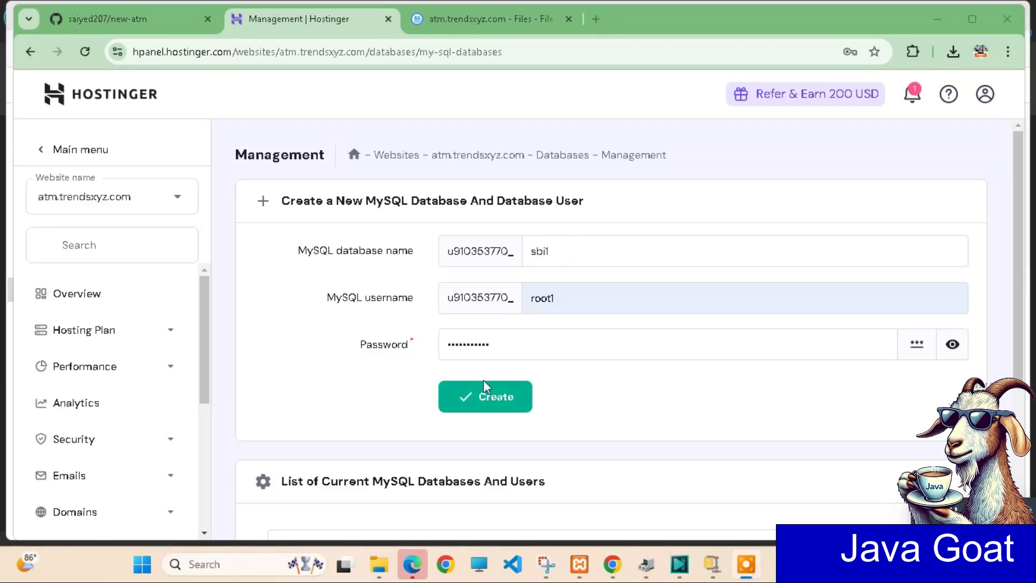
pyautogui.click(484, 406)
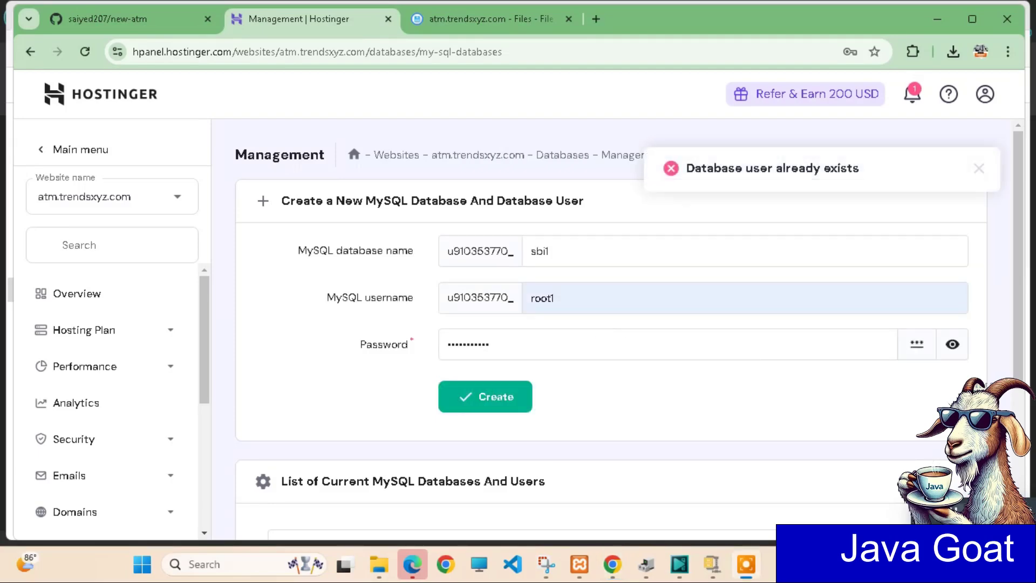
pyautogui.moveTo(1018, 324); pyautogui.dragTo(1022, 463)
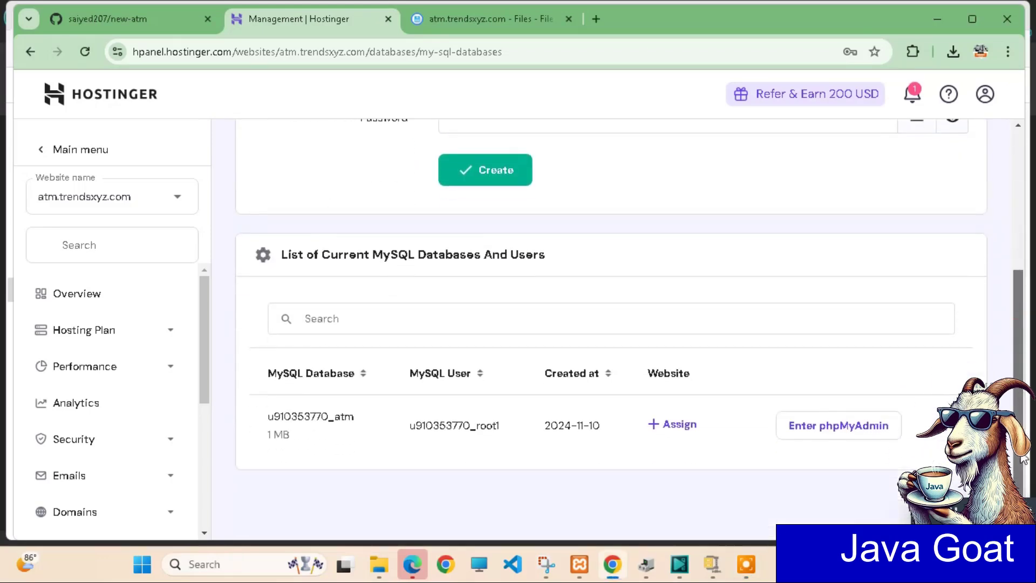
# Step: Delete the existing atm database
pyautogui.click(944, 429)
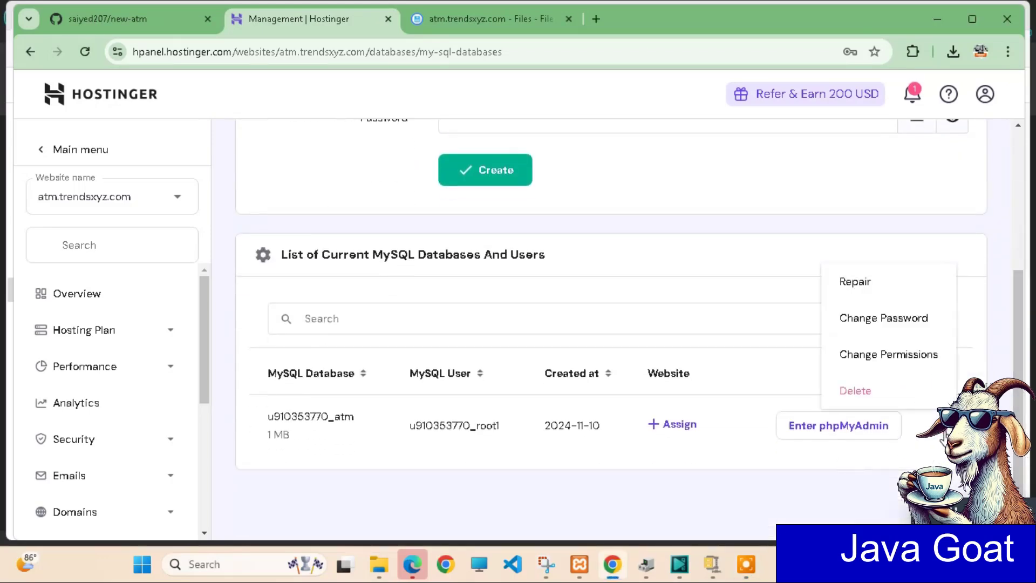
pyautogui.click(869, 393)
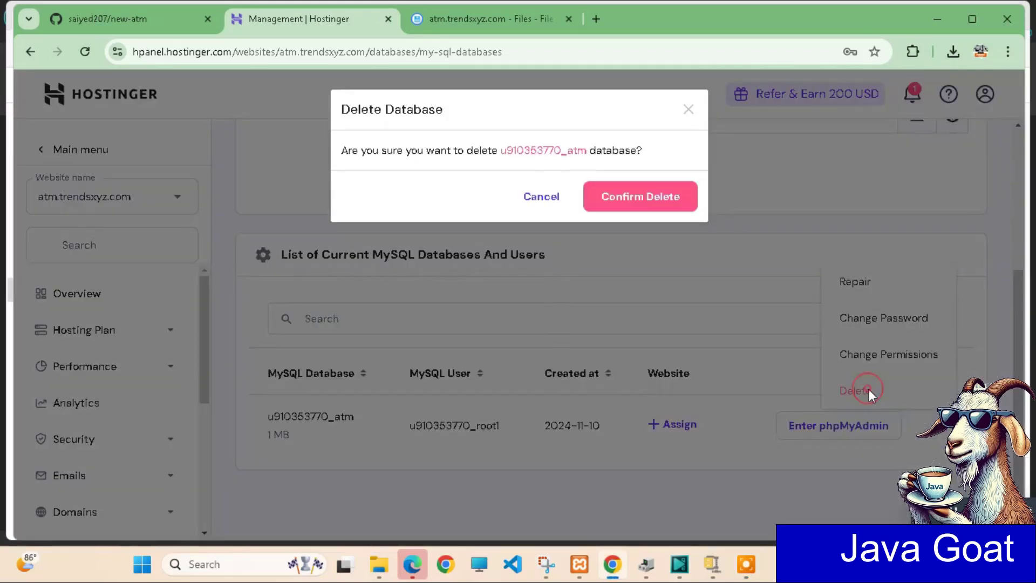
pyautogui.click(632, 201)
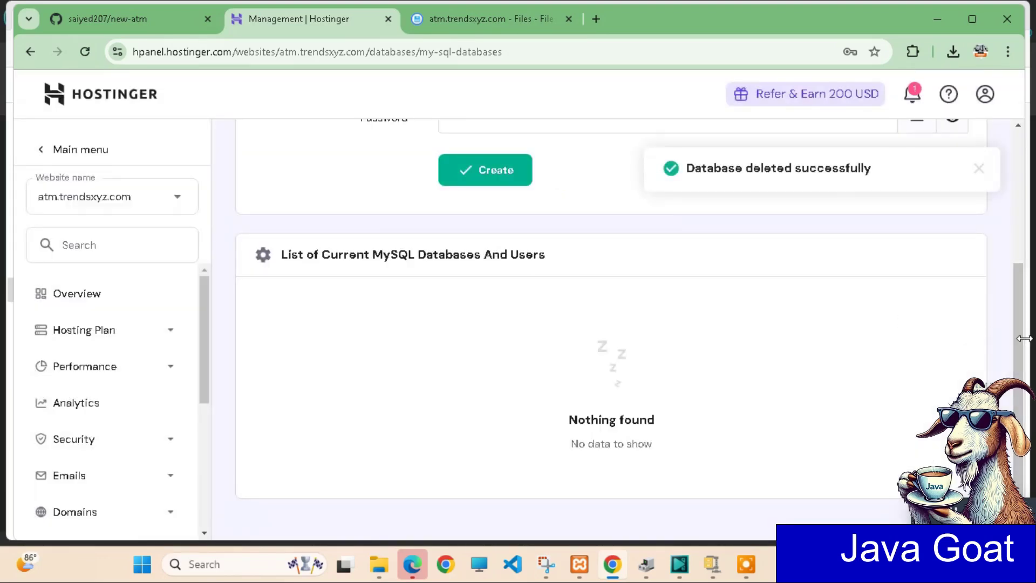
pyautogui.moveTo(1024, 339); pyautogui.dragTo(1024, 221)
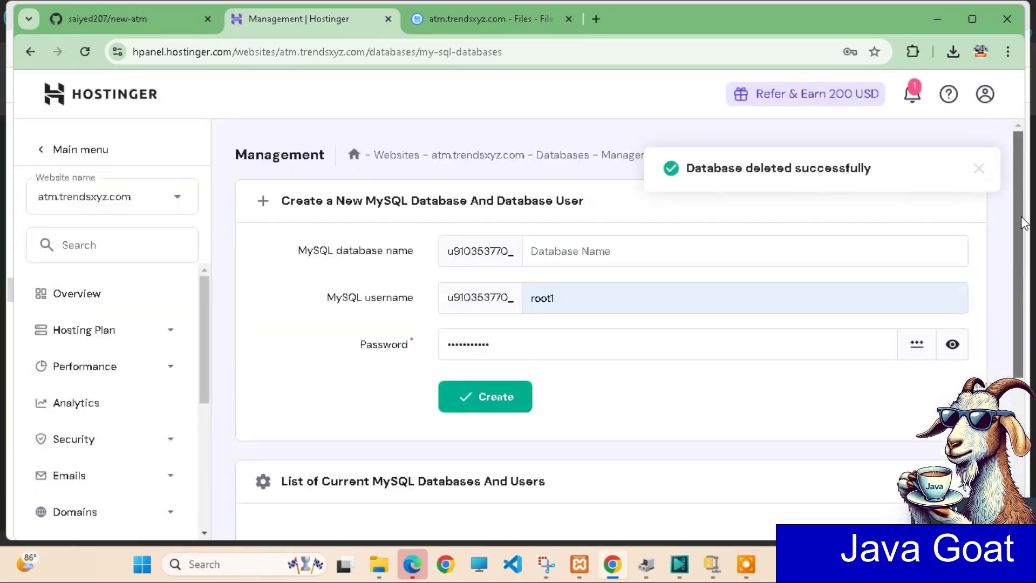
pyautogui.click(562, 251)
pyautogui.write('sbi')
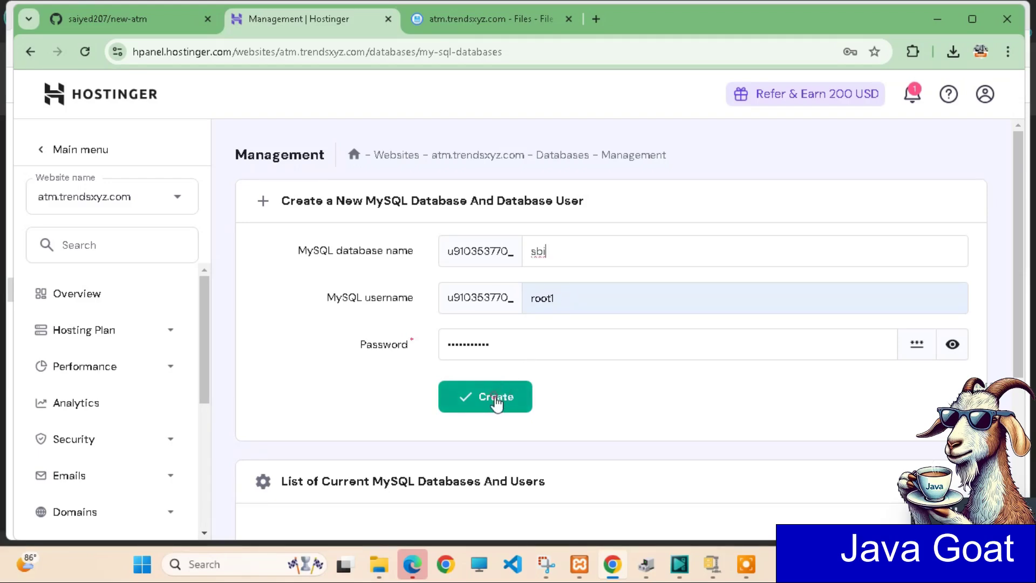
pyautogui.click(495, 400)
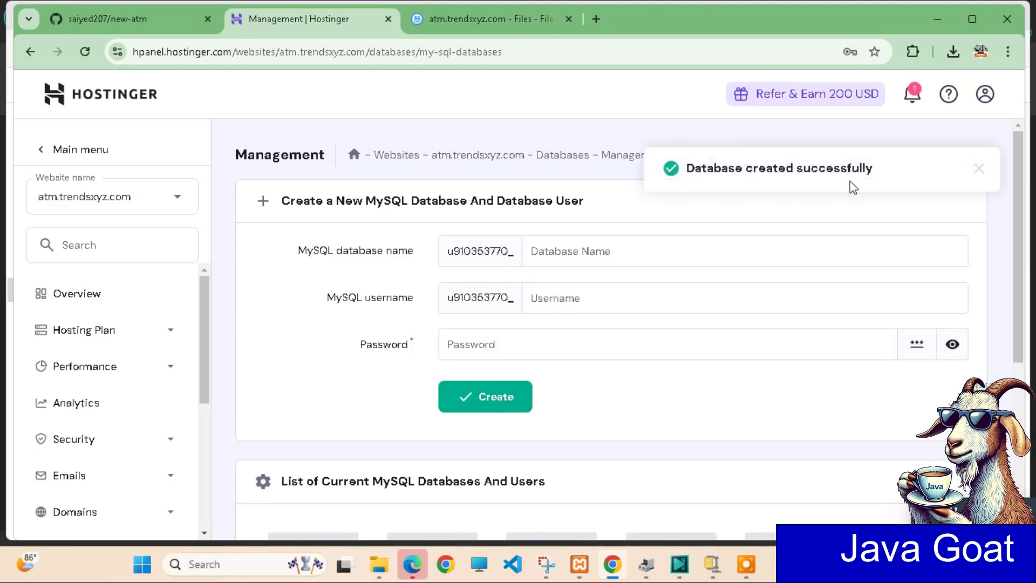
pyautogui.moveTo(1020, 272); pyautogui.dragTo(1022, 423)
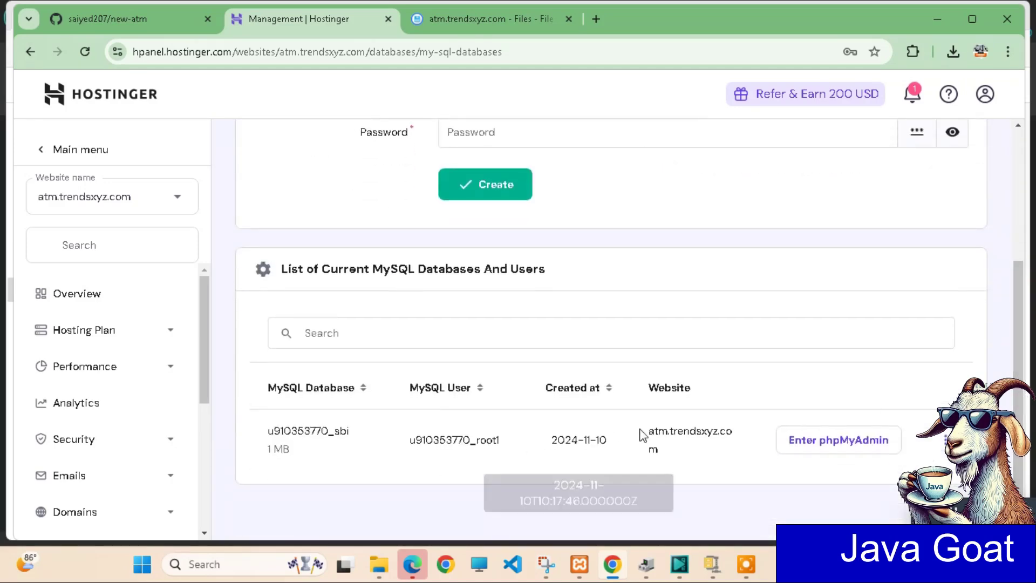
pyautogui.click(855, 452)
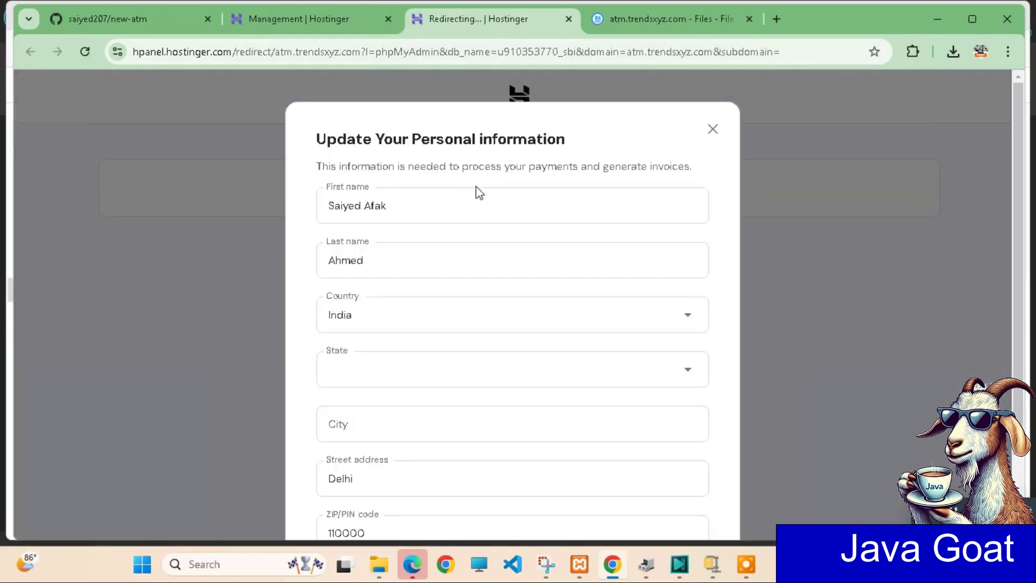
pyautogui.click(712, 129)
pyautogui.click(713, 130)
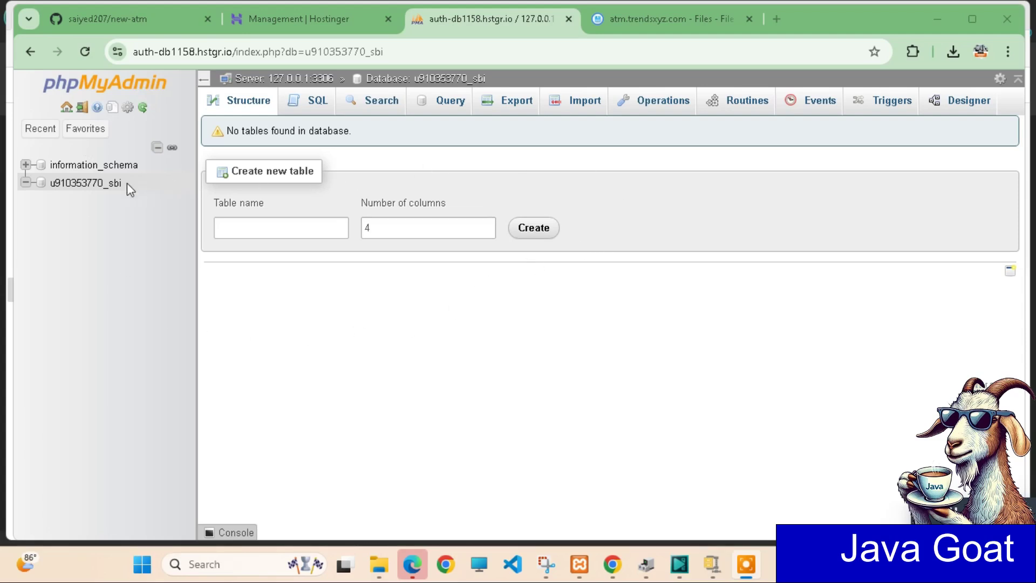
pyautogui.click(103, 185)
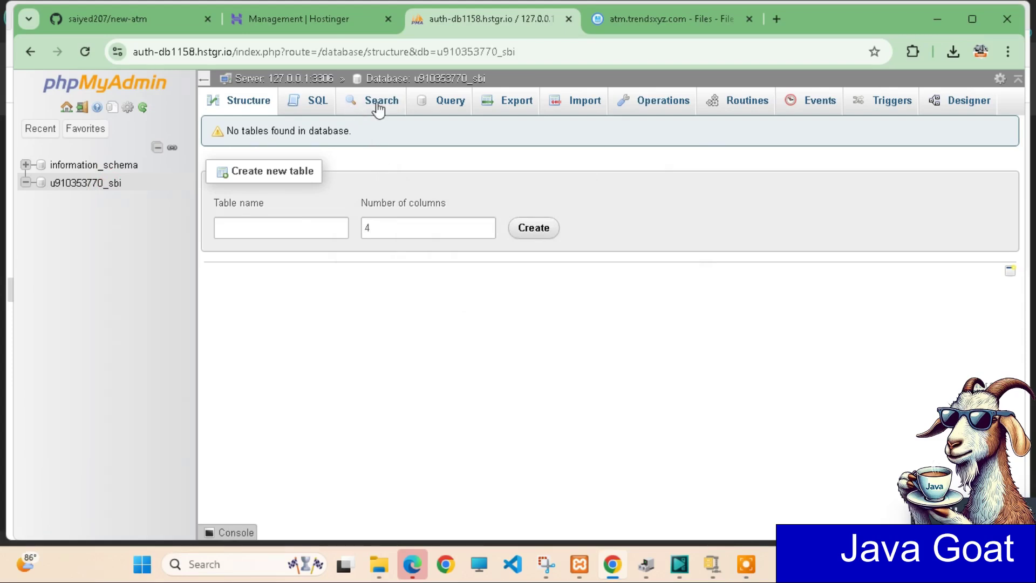
# Step: Import accounts.sql and check the resulting five-row accounts table
pyautogui.click(575, 106)
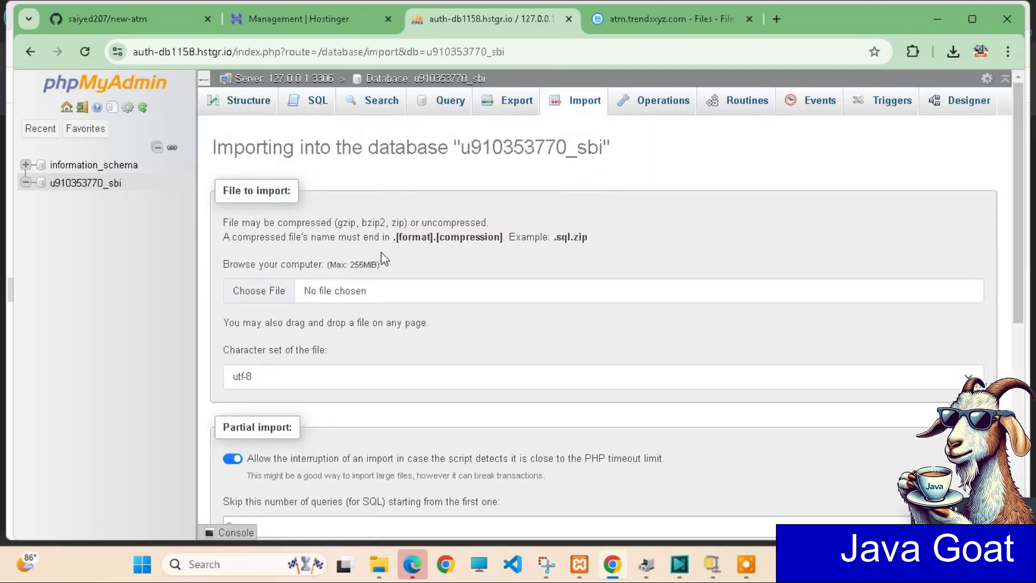
pyautogui.click(261, 292)
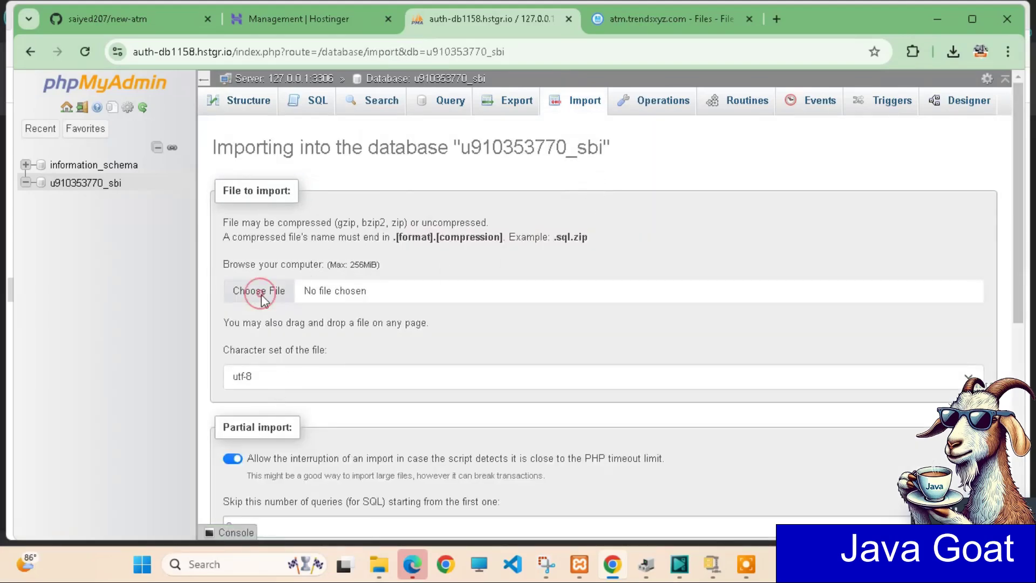
pyautogui.click(261, 294)
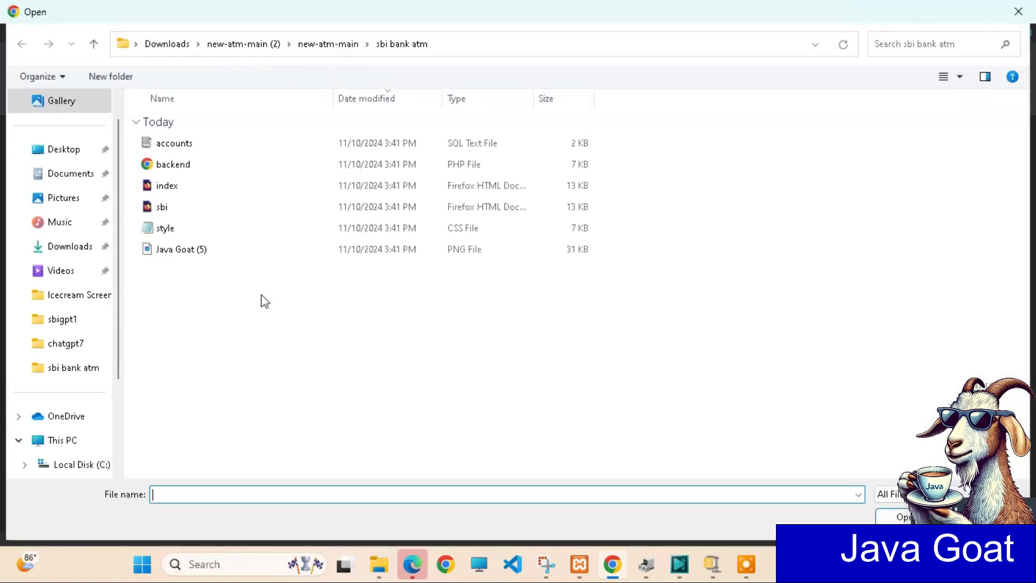
pyautogui.click(174, 144)
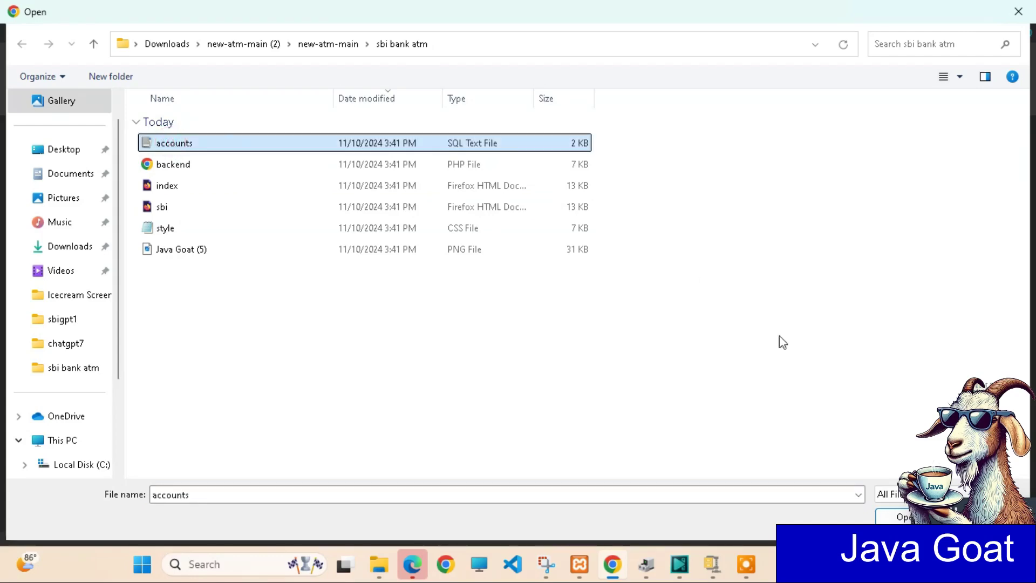
pyautogui.click(897, 517)
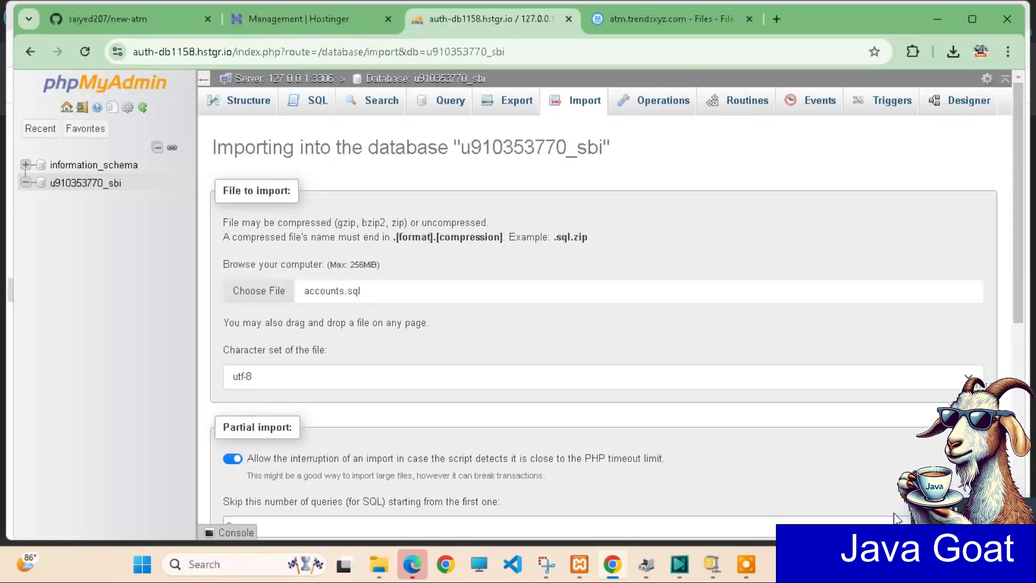
pyautogui.moveTo(1022, 246); pyautogui.dragTo(1022, 450)
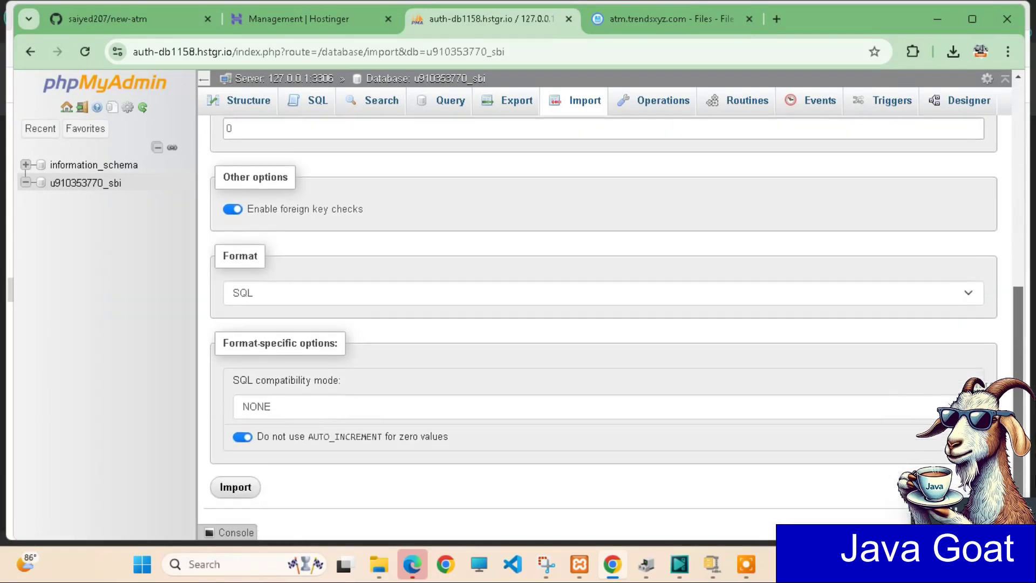
pyautogui.click(235, 487)
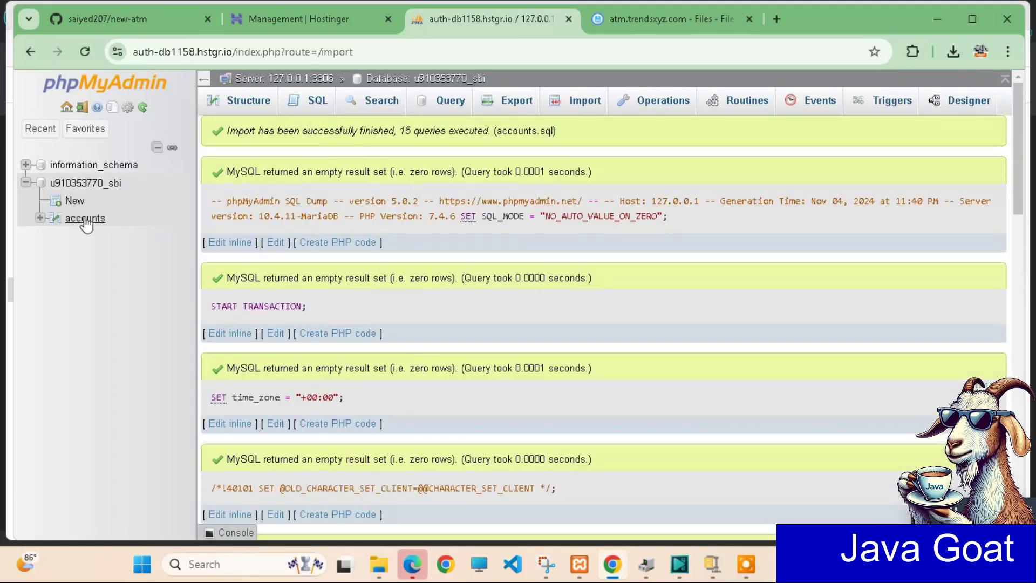
pyautogui.click(85, 219)
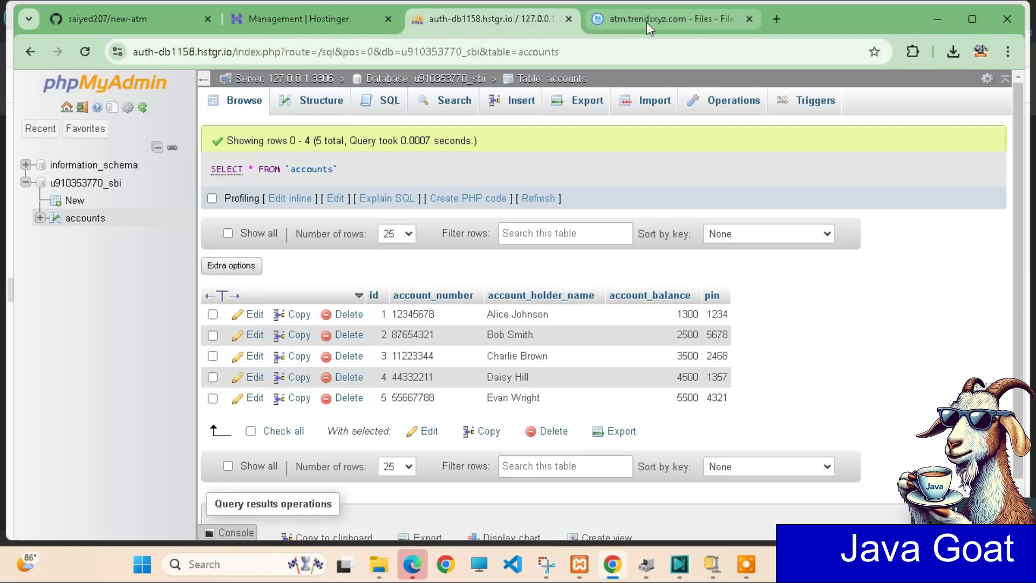
pyautogui.click(301, 24)
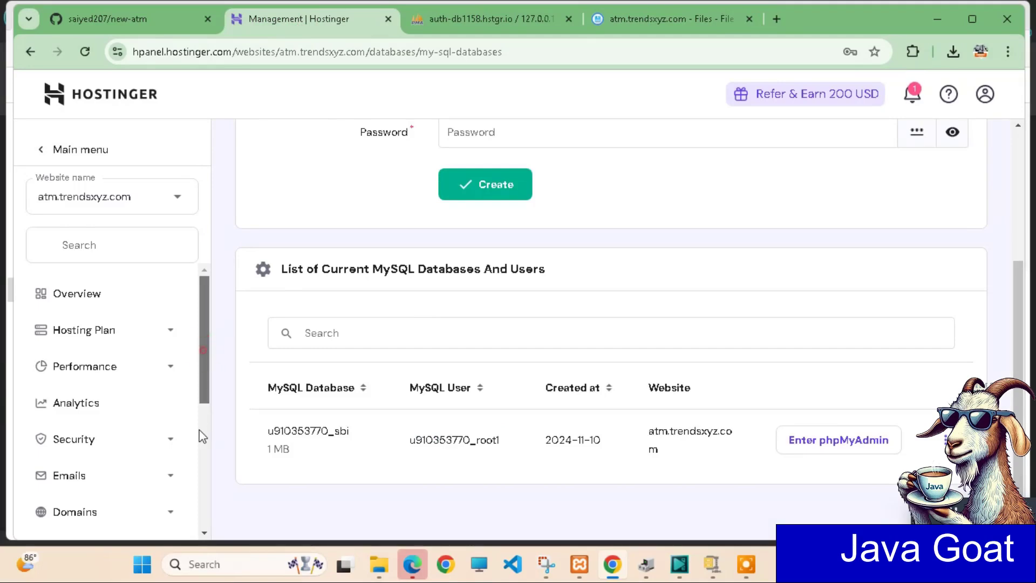
# Step: Open the live atm.trendsxyz.com site from Hostinger's Websites list
pyautogui.scroll(-5, 199, 430)
pyautogui.click(45, 156)
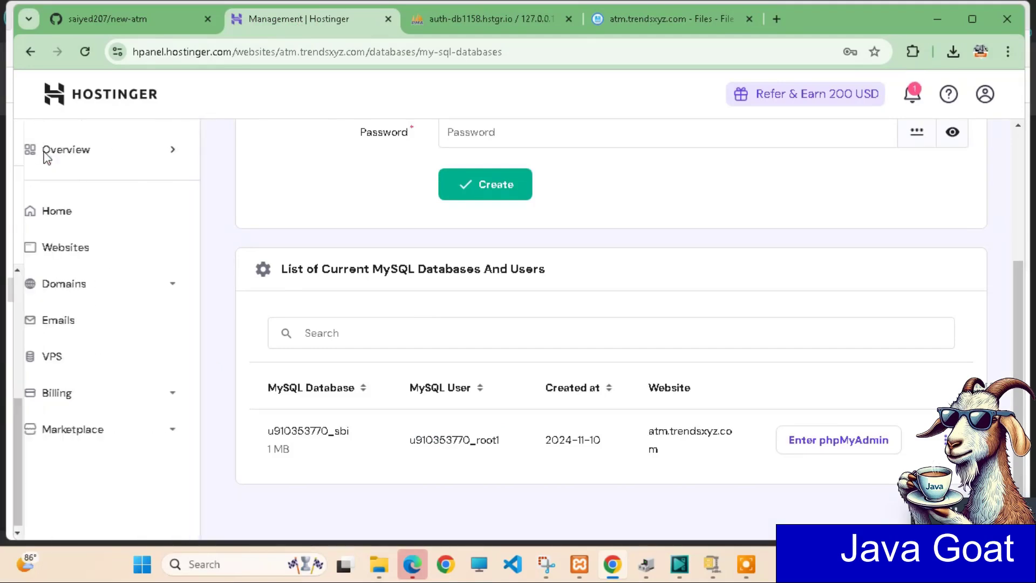
pyautogui.click(77, 251)
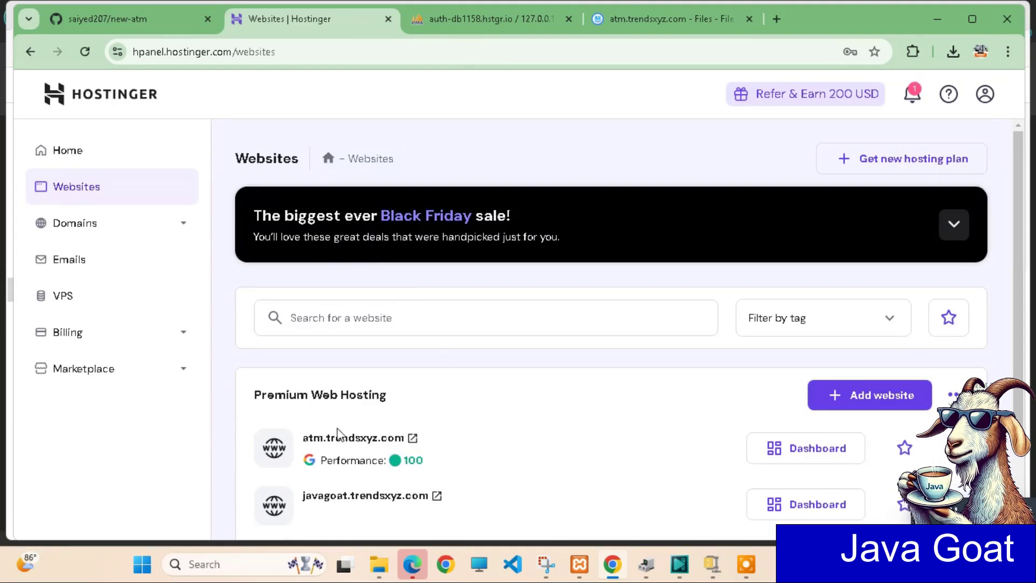
pyautogui.click(361, 439)
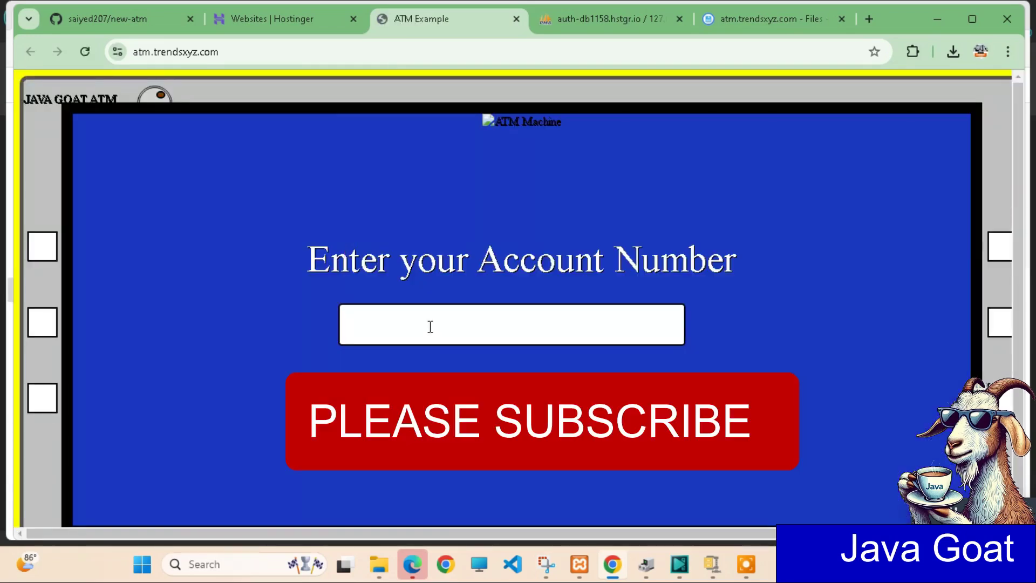
# Step: Enter the first account's sample number on the ATM account screen and submit it
pyautogui.click(431, 326)
pyautogui.write('123')
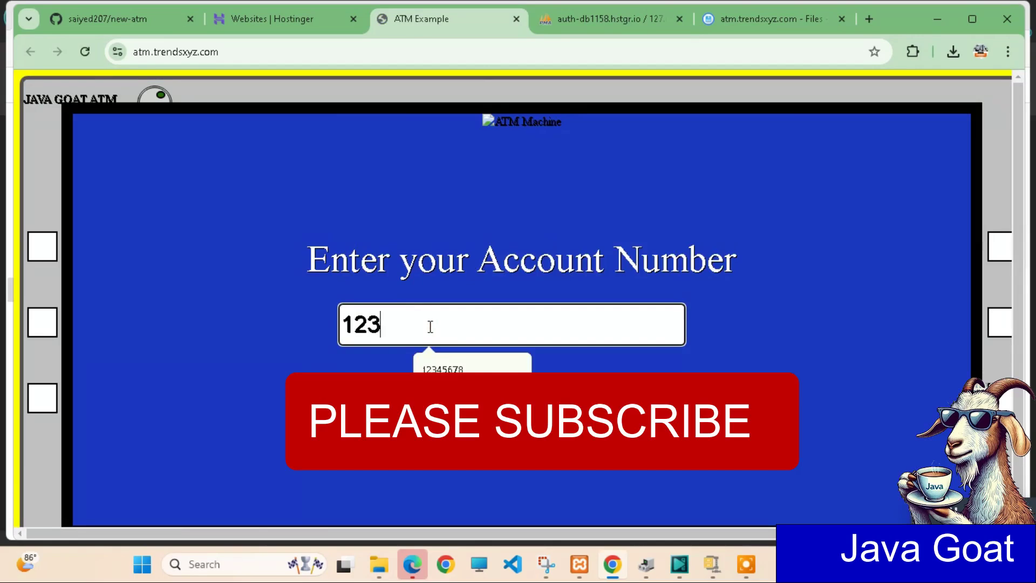
pyautogui.write('45678')
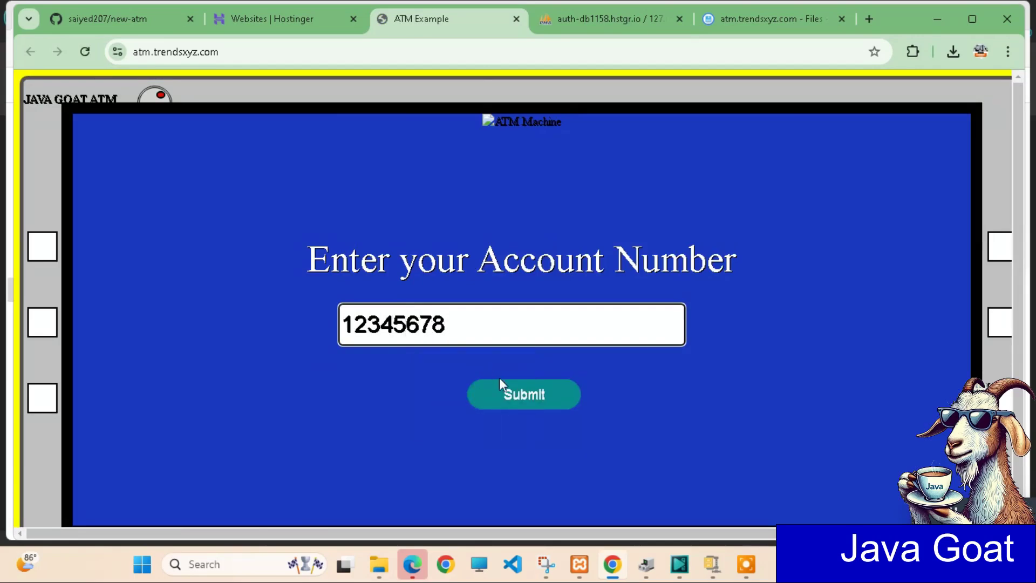
pyautogui.click(525, 399)
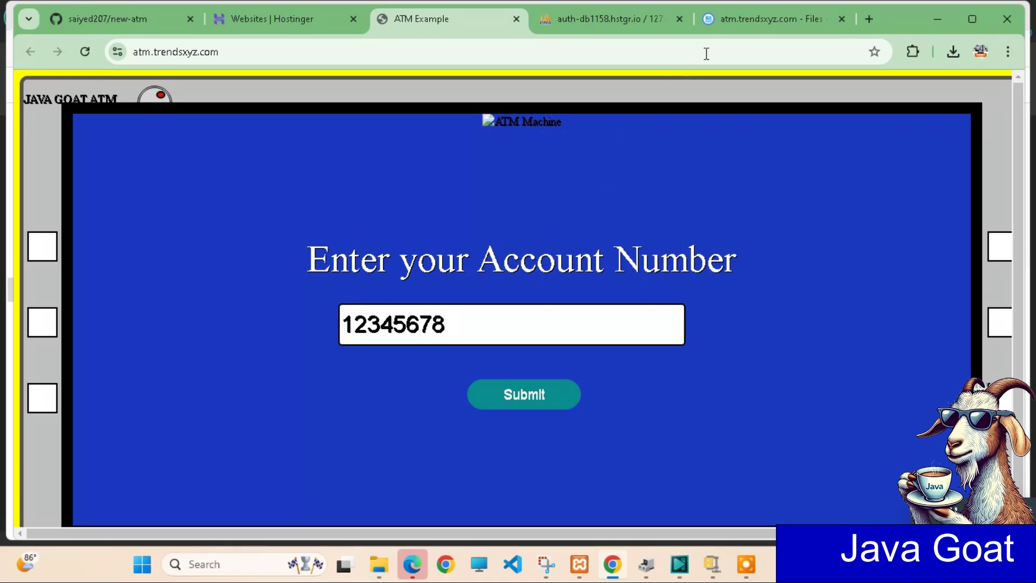
# Step: In public_html, glance at index.html, then open backend.php in the File Manager editor
pyautogui.click(749, 17)
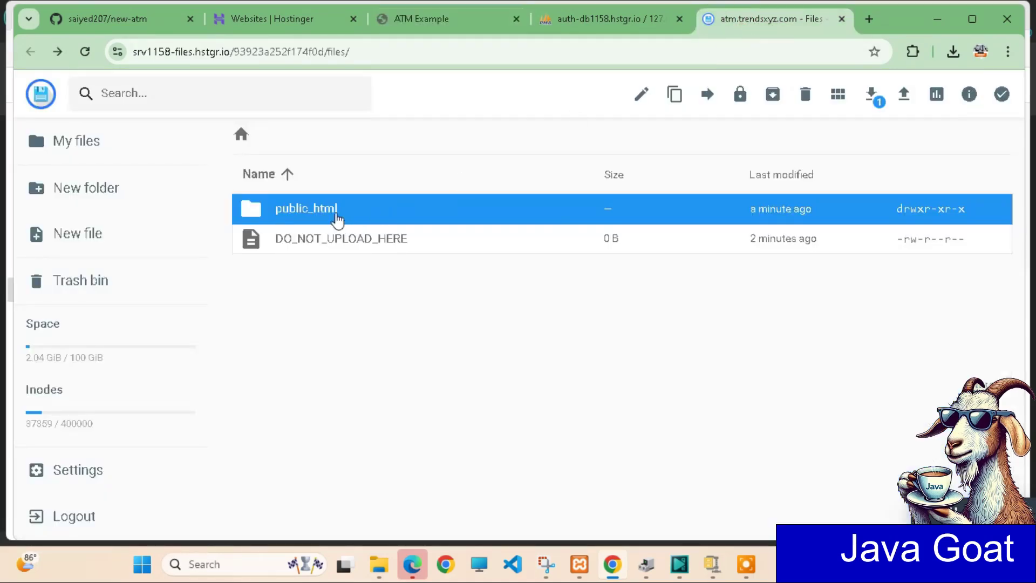
pyautogui.doubleClick(336, 212)
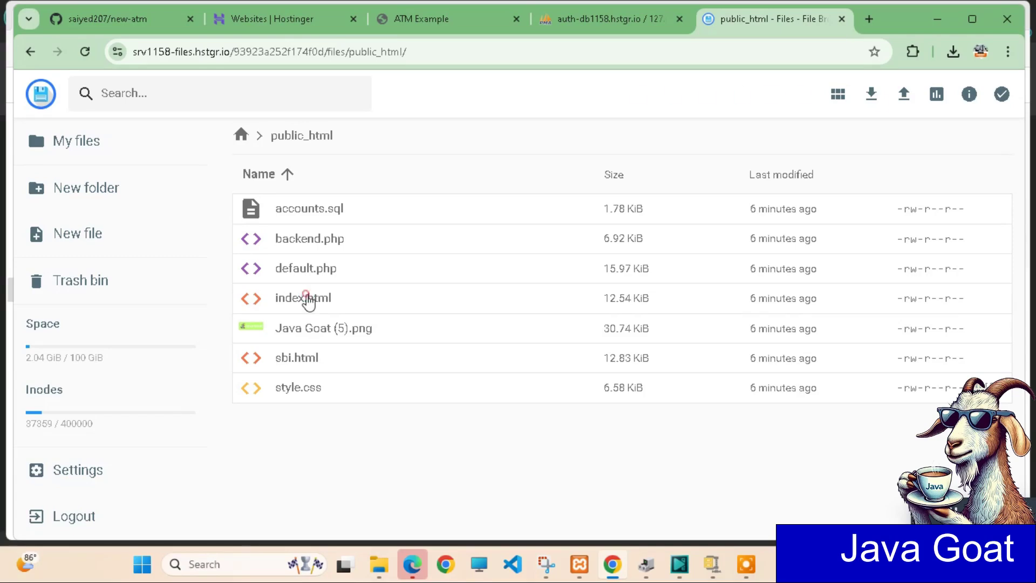
pyautogui.doubleClick(305, 298)
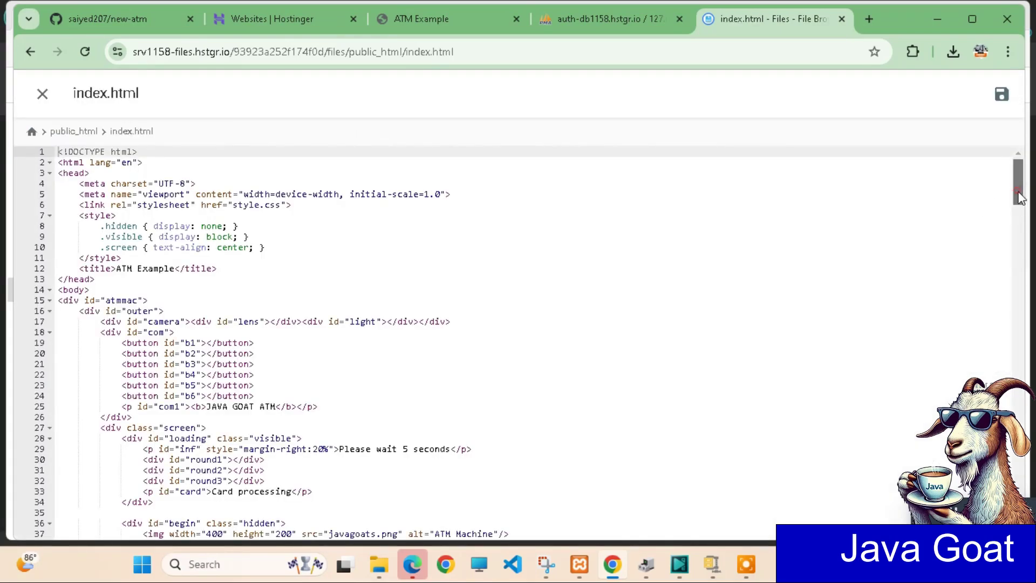
pyautogui.moveTo(1019, 197); pyautogui.dragTo(1031, 176)
pyautogui.click(41, 93)
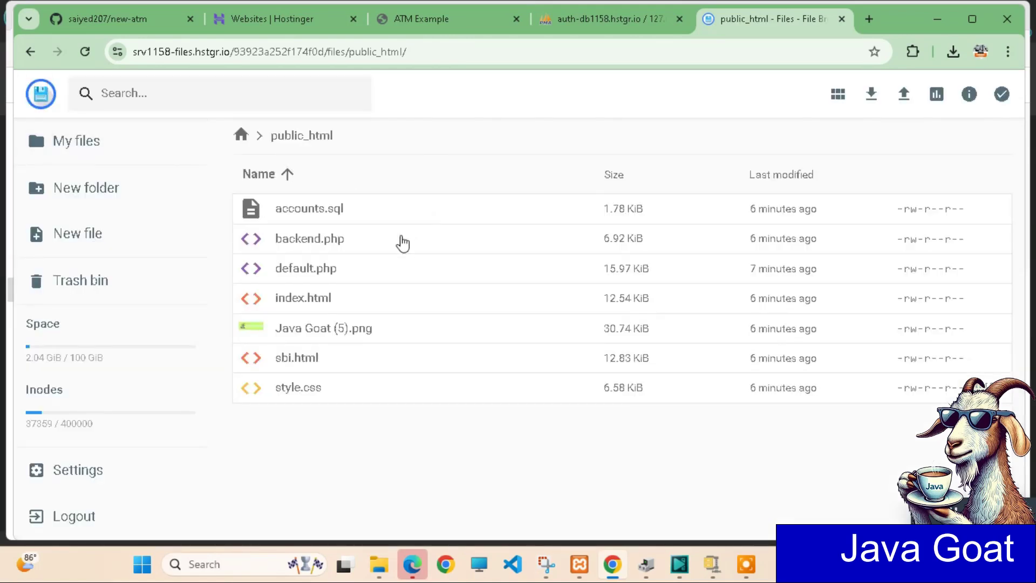
pyautogui.doubleClick(296, 237)
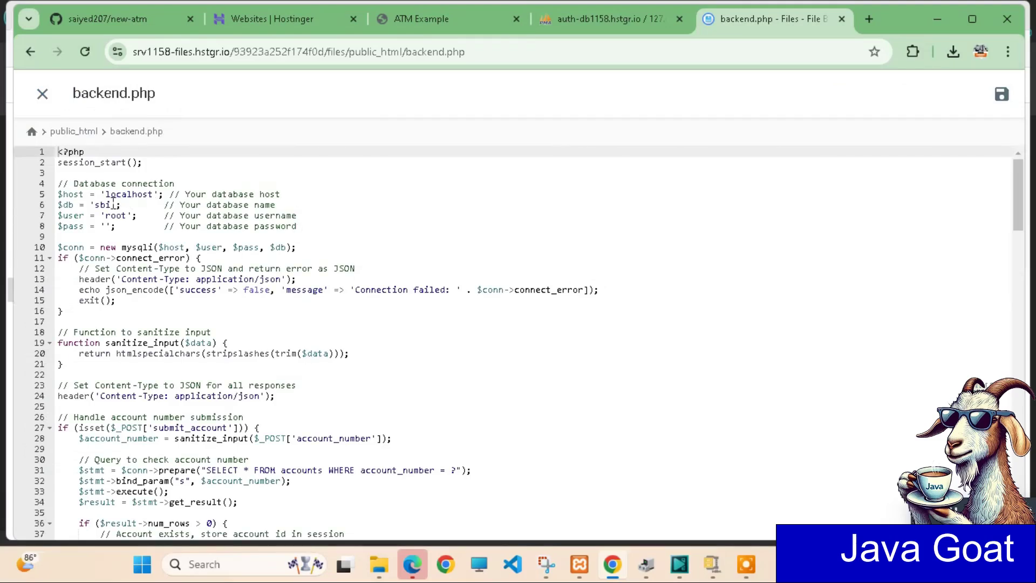
# Step: From the atm.trendsxyz.com dashboard's MySQL databases page, copy the hosted database name ending _sbi
pyautogui.click(588, 16)
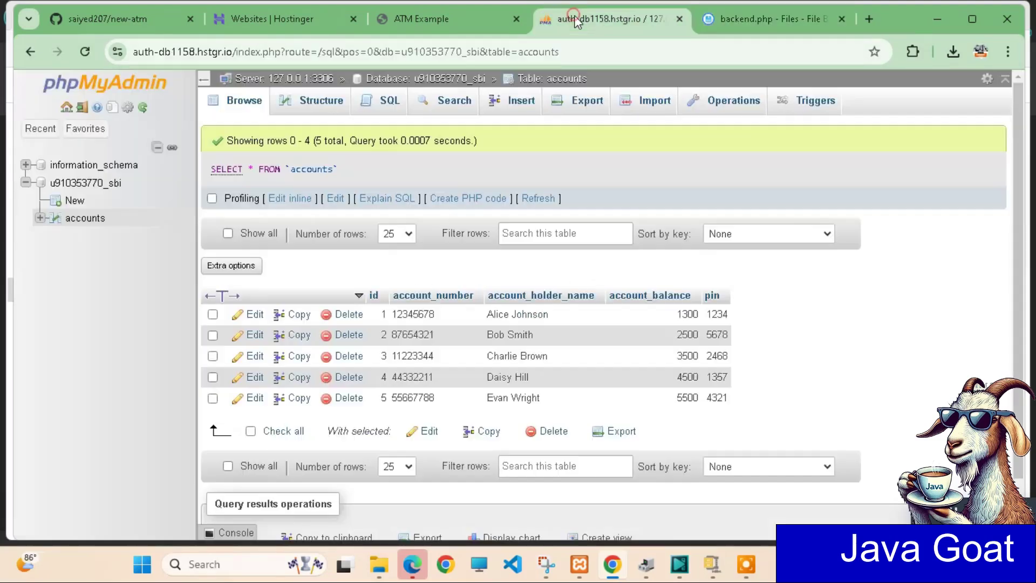
pyautogui.click(455, 20)
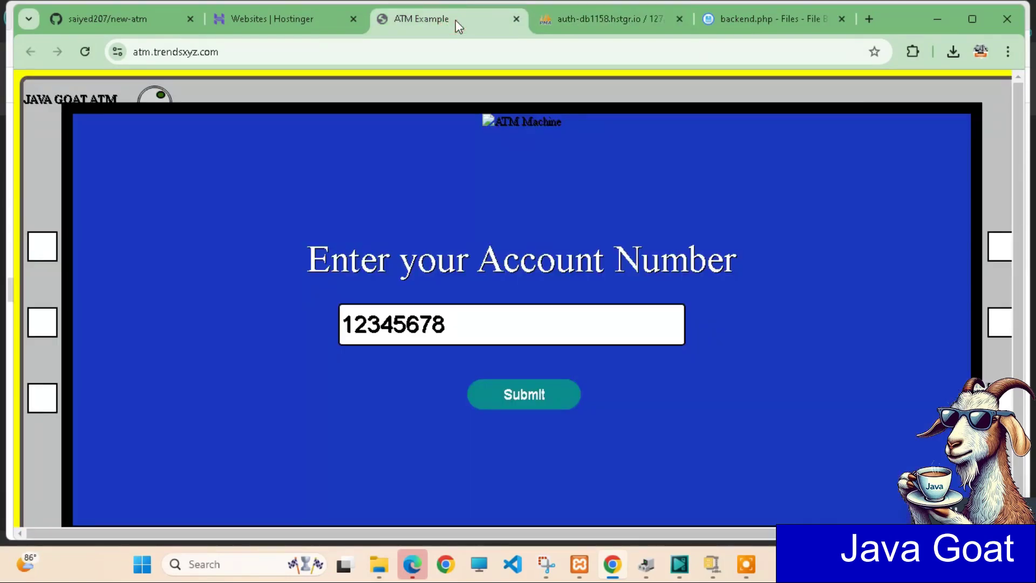
pyautogui.click(294, 18)
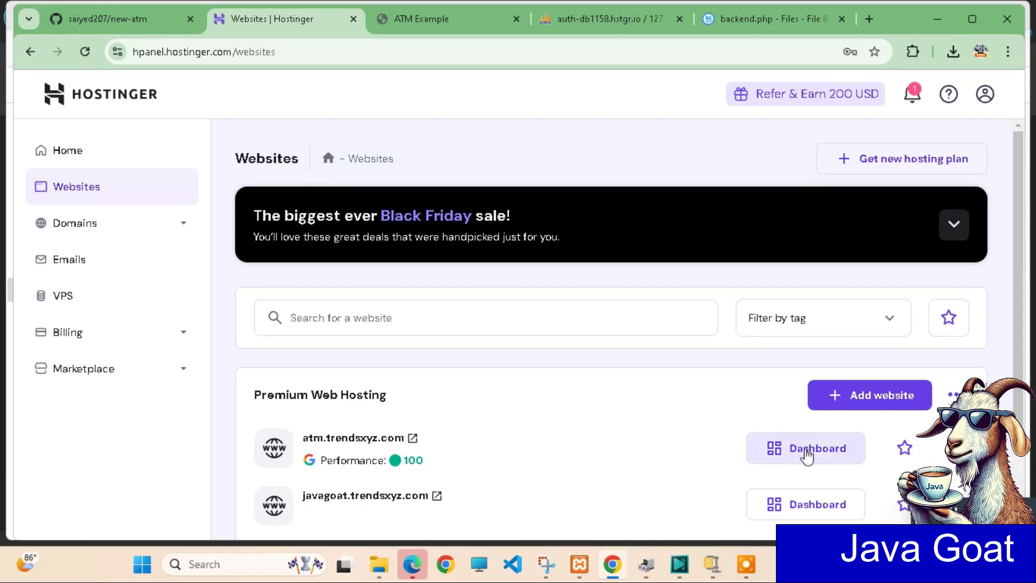
pyautogui.click(806, 455)
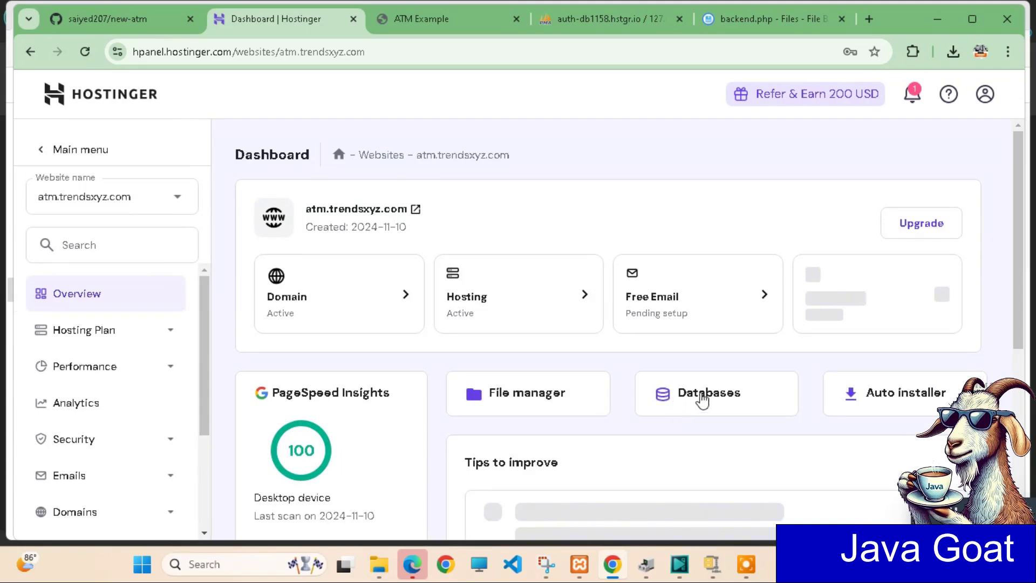
pyautogui.click(701, 399)
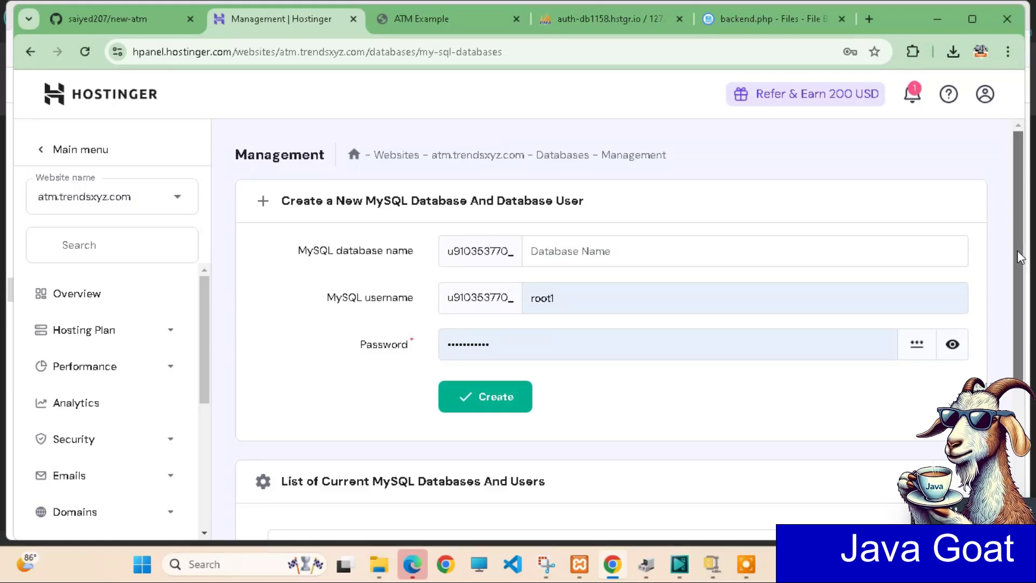
pyautogui.scroll(-4, 1020, 257)
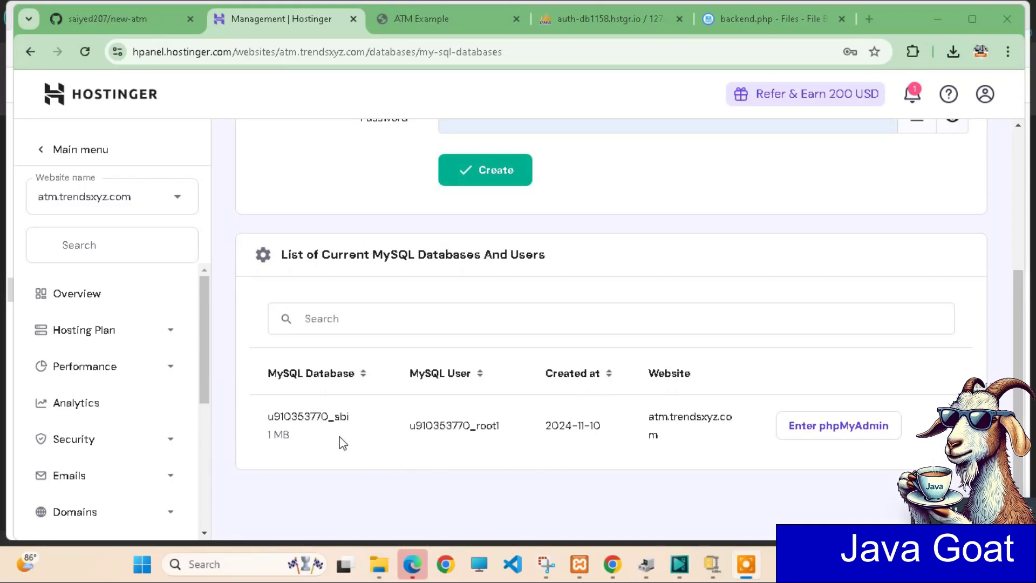
pyautogui.moveTo(349, 416); pyautogui.dragTo(255, 423)
pyautogui.hotkey('ctrl', 'c')
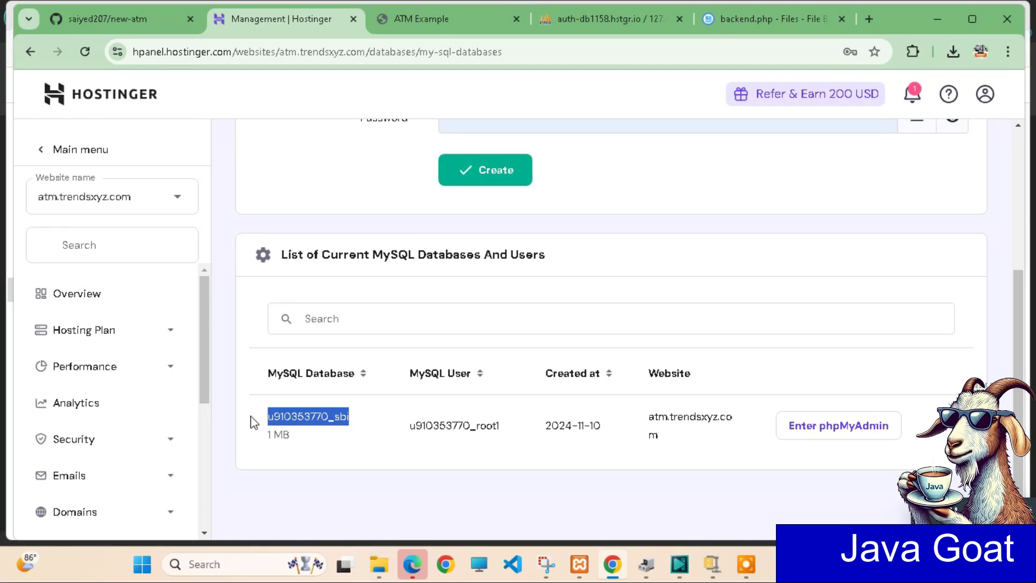
pyautogui.click(759, 21)
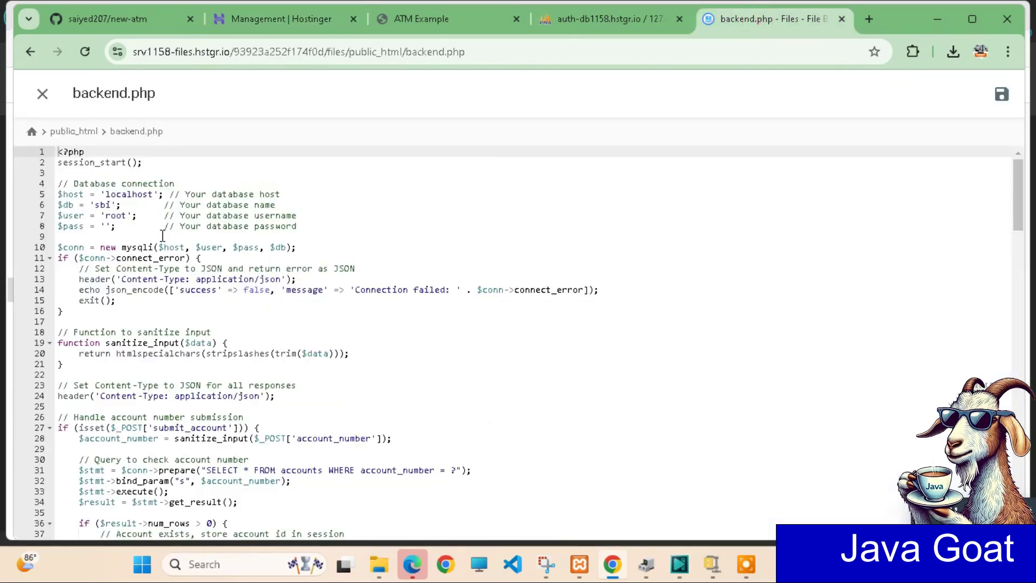
# Step: Replace 'sbi' and 'root' in backend.php with the hosted database name and user
pyautogui.doubleClick(102, 205)
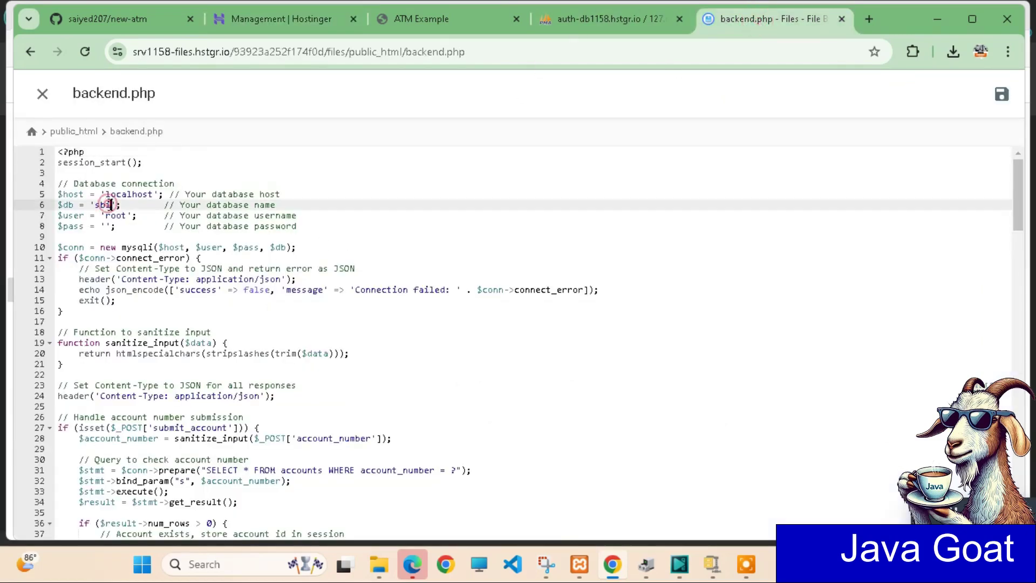
pyautogui.press('BackSpace')
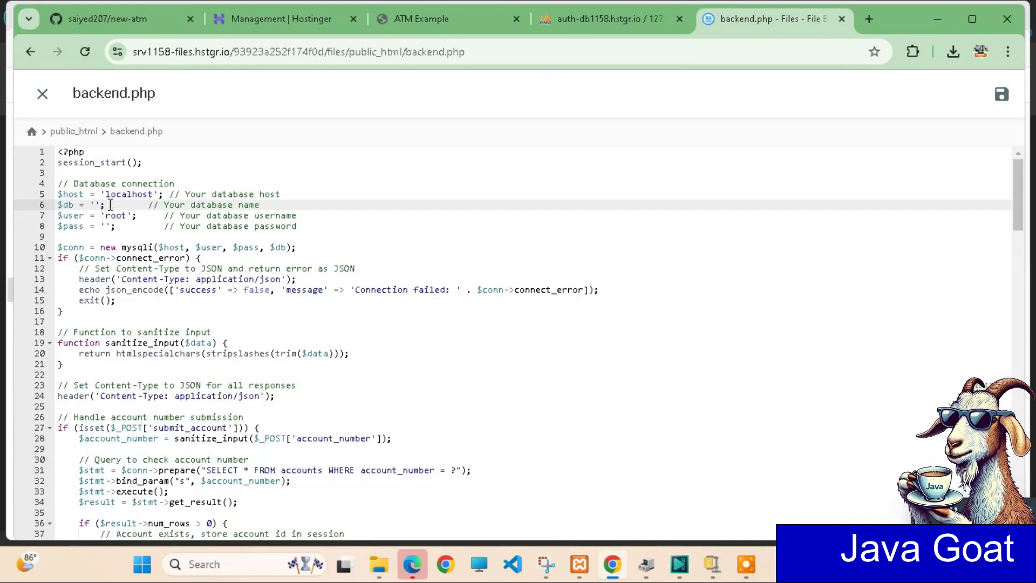
pyautogui.hotkey('ctrl', 'v')
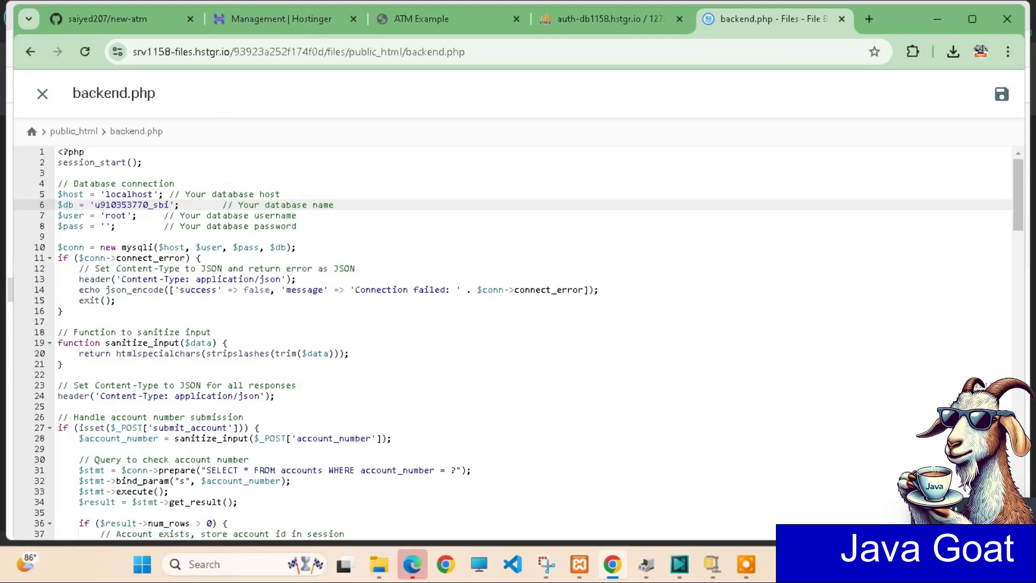
pyautogui.click(308, 18)
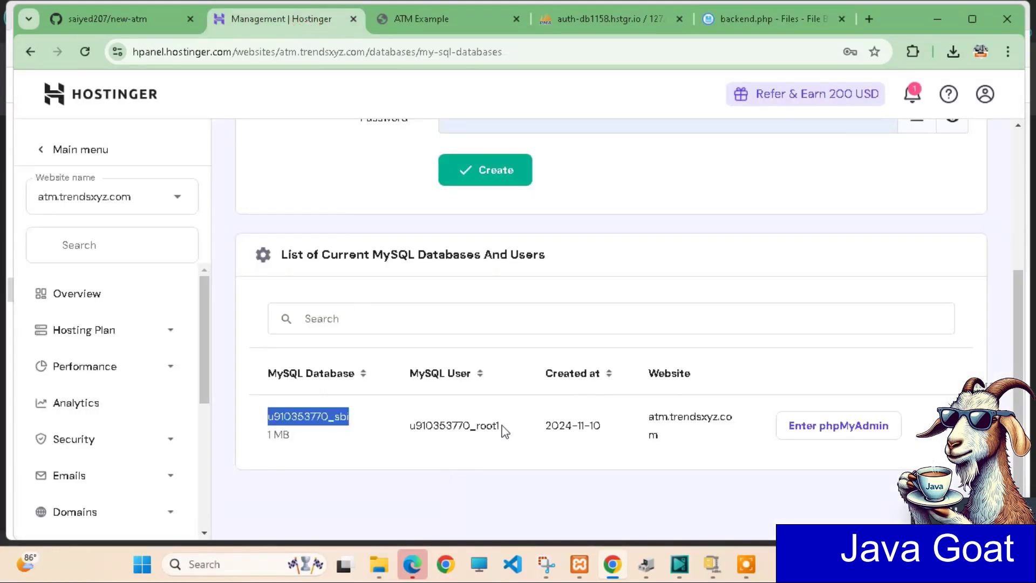
pyautogui.moveTo(504, 427); pyautogui.dragTo(411, 425)
pyautogui.hotkey('ctrl', 'c')
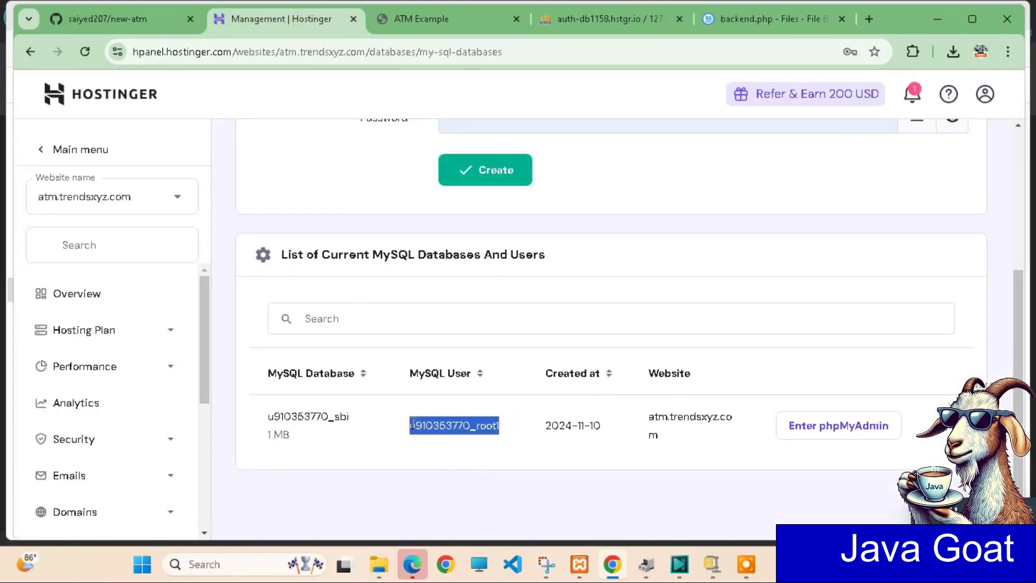
pyautogui.click(754, 20)
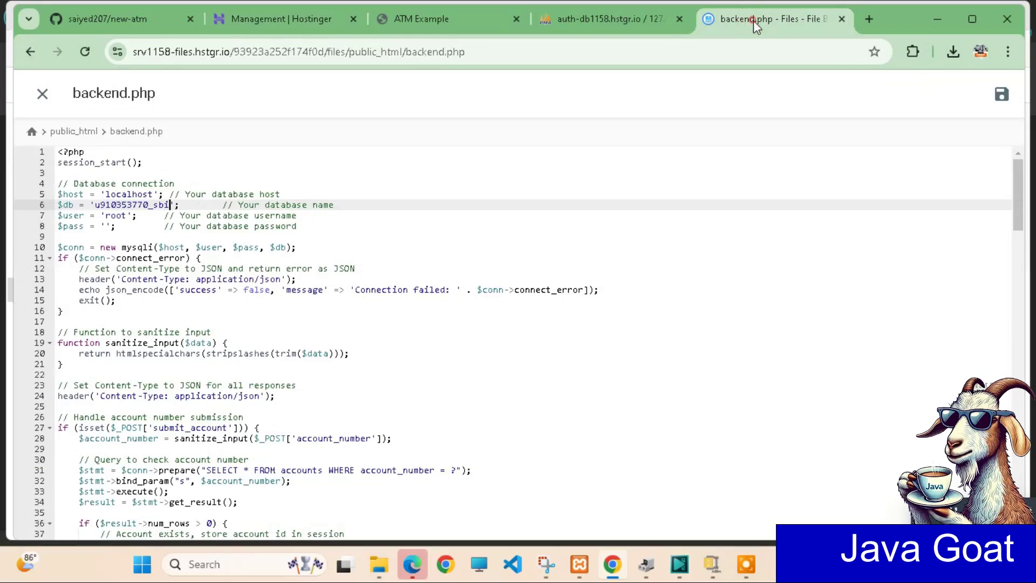
pyautogui.moveTo(128, 215); pyautogui.dragTo(110, 215)
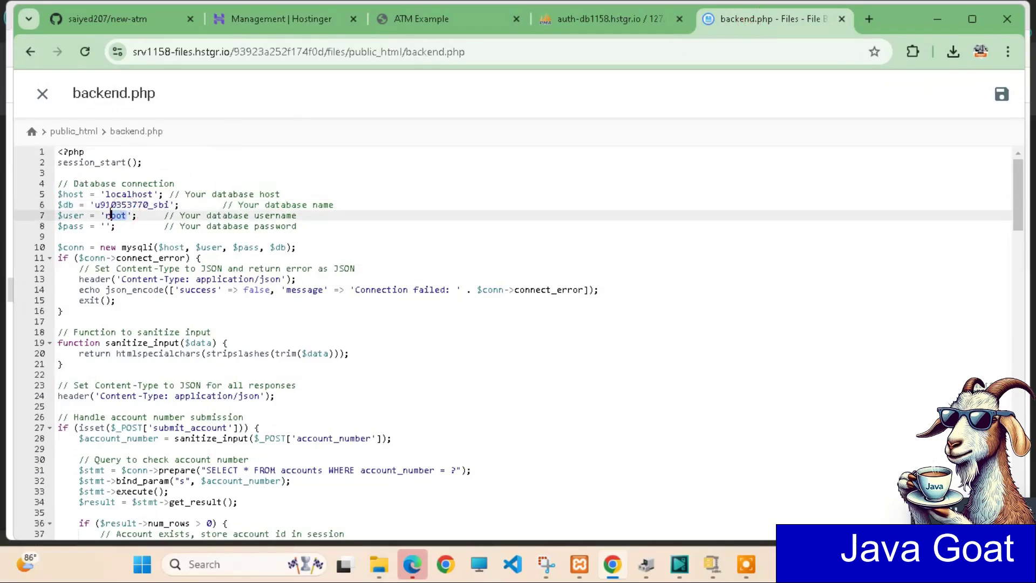
pyautogui.hotkey('ctrl', 'v')
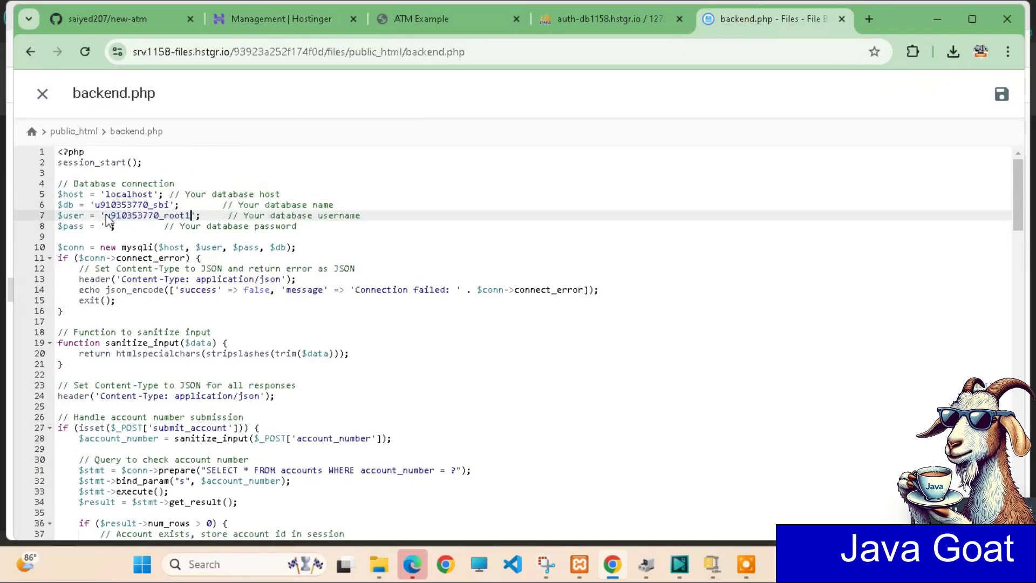
# Step: Fill in the database password on line 8 and save backend.php
pyautogui.click(105, 225)
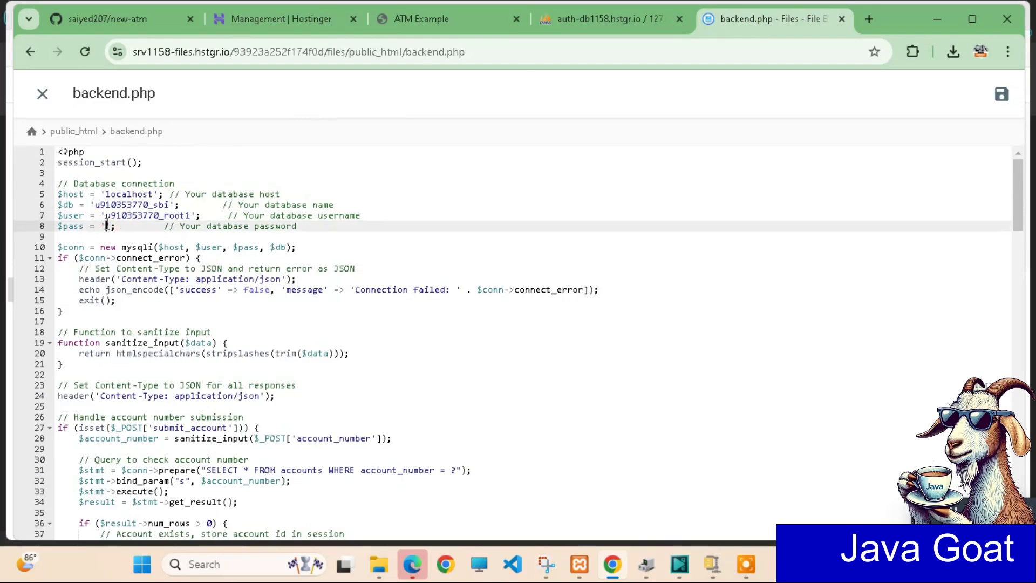
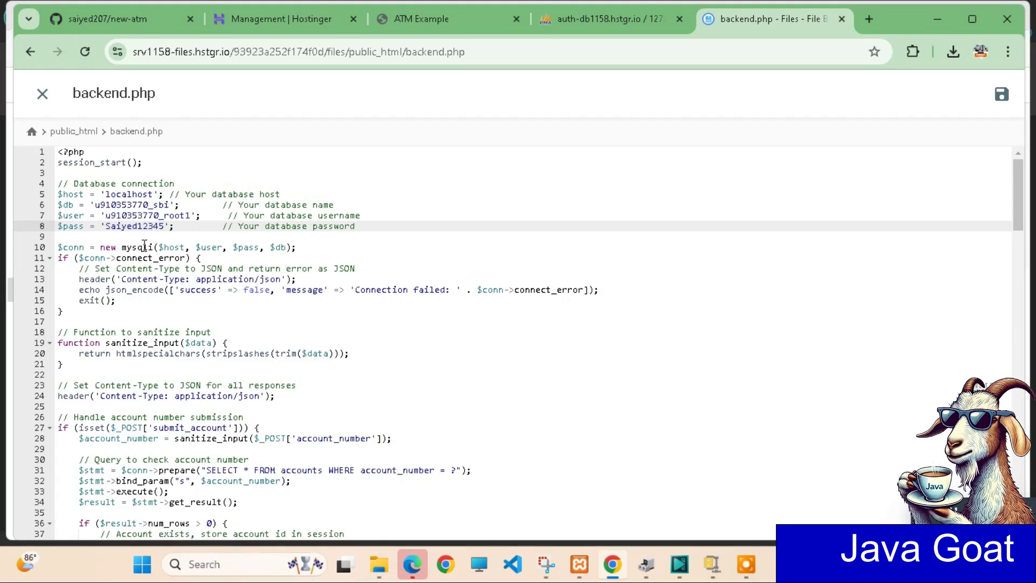
pyautogui.click(1001, 97)
# Step: Reload the live ATM site and re-enter the first account's number
pyautogui.click(442, 16)
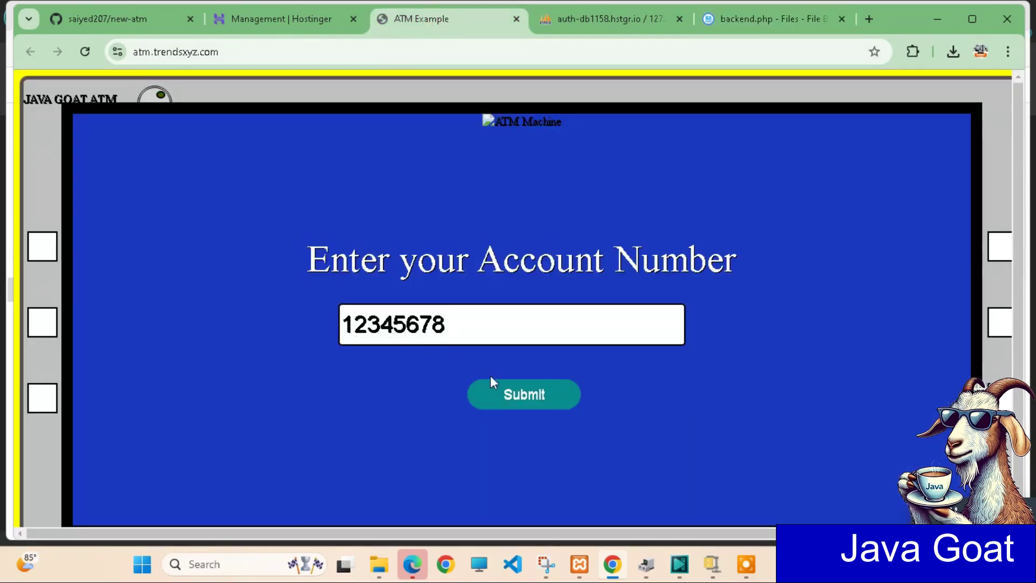
pyautogui.click(526, 394)
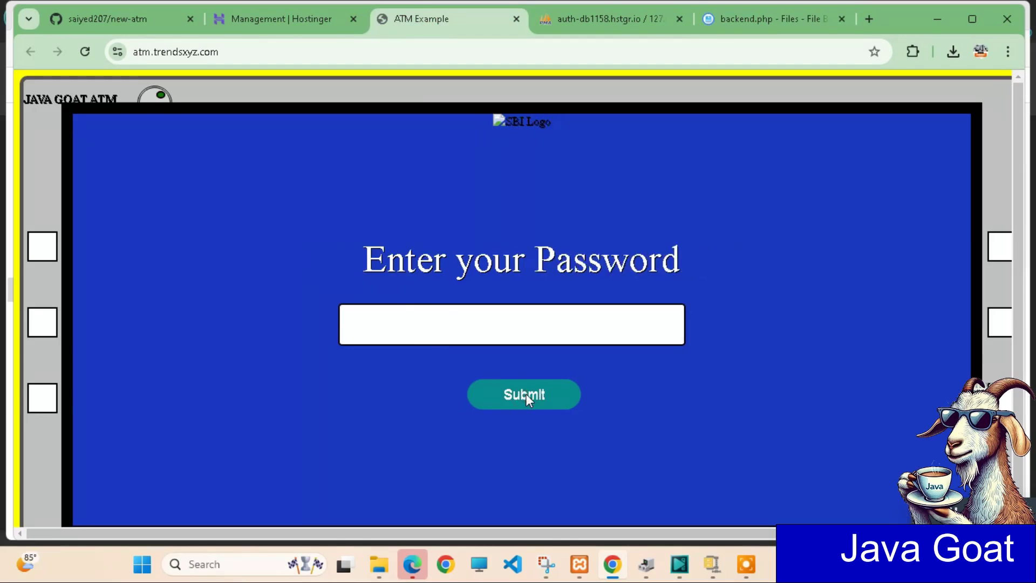
pyautogui.click(88, 54)
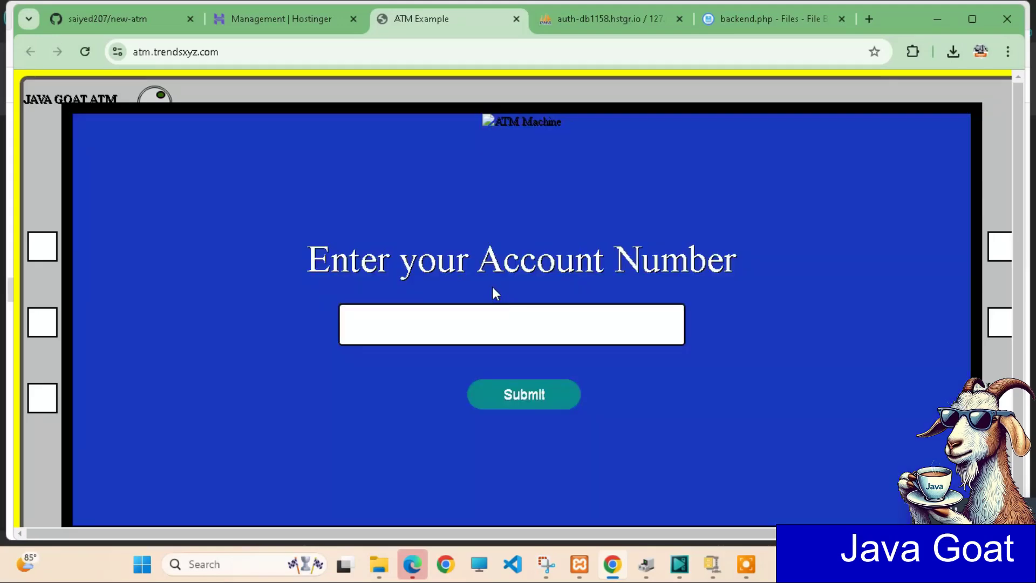
pyautogui.click(432, 333)
pyautogui.write('1')
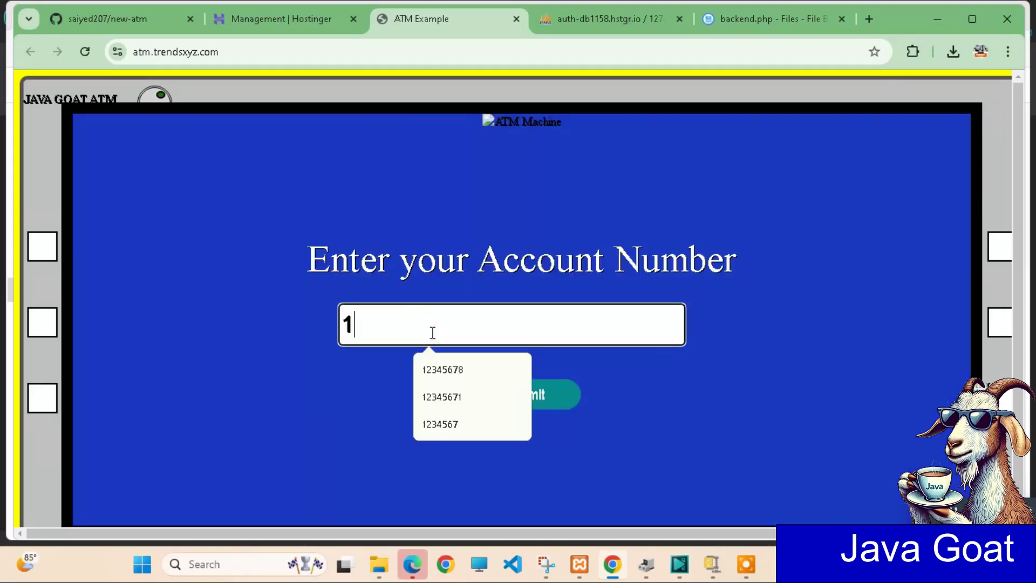
pyautogui.write('2345678')
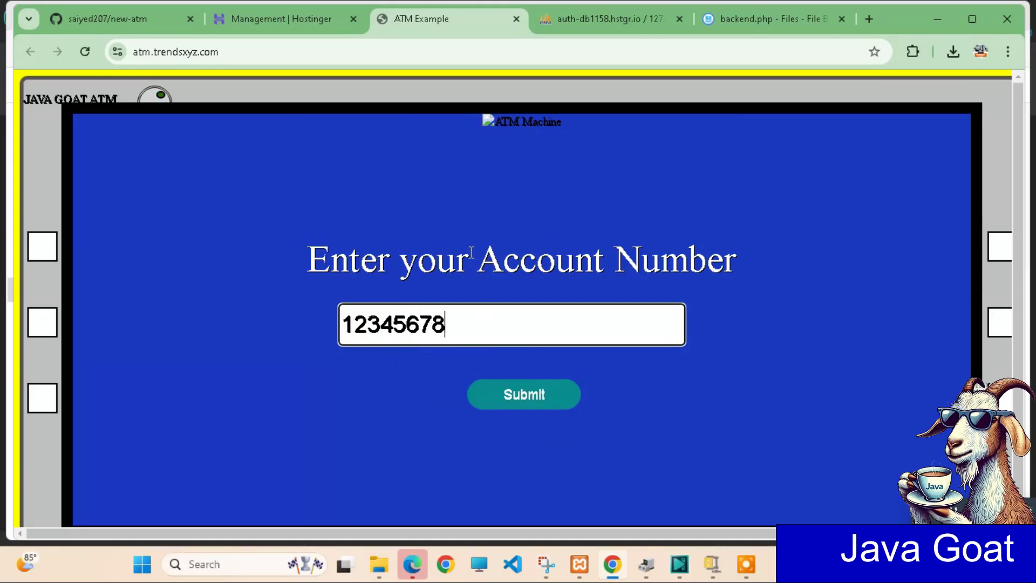
# Step: Submit the account number and log in with the account's PIN
pyautogui.click(594, 19)
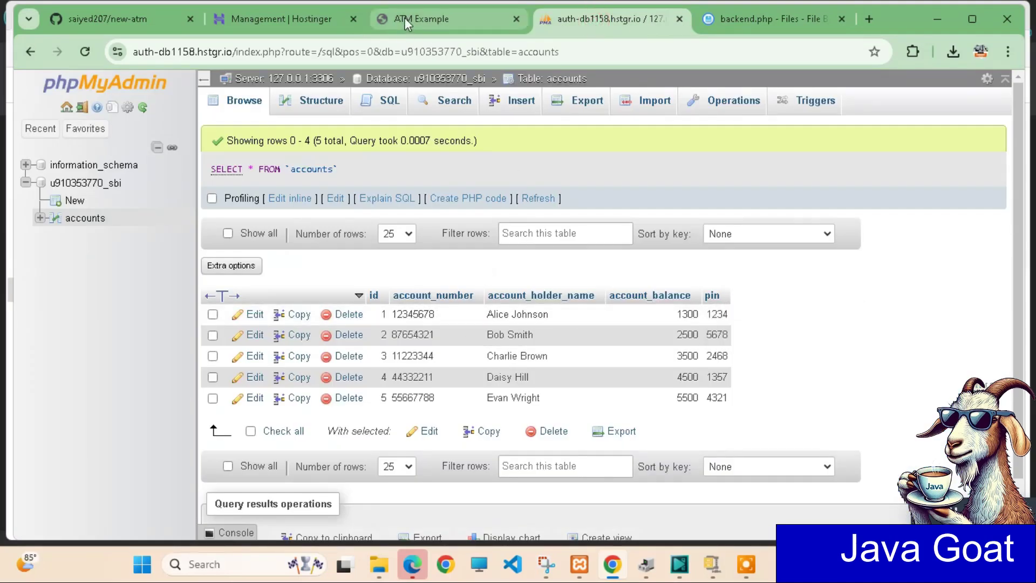
pyautogui.click(418, 22)
pyautogui.click(514, 394)
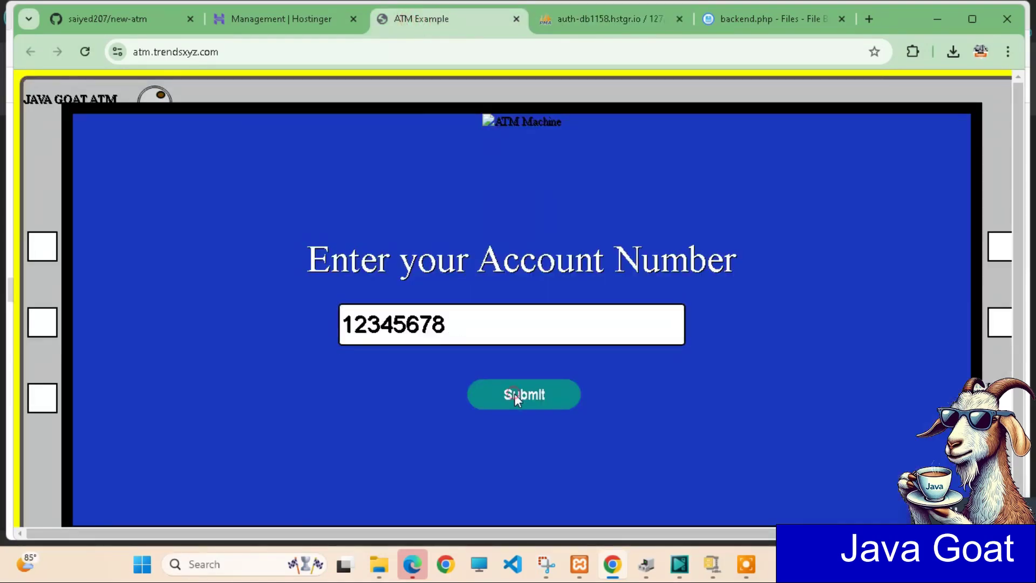
pyautogui.click(471, 330)
pyautogui.write('••••')
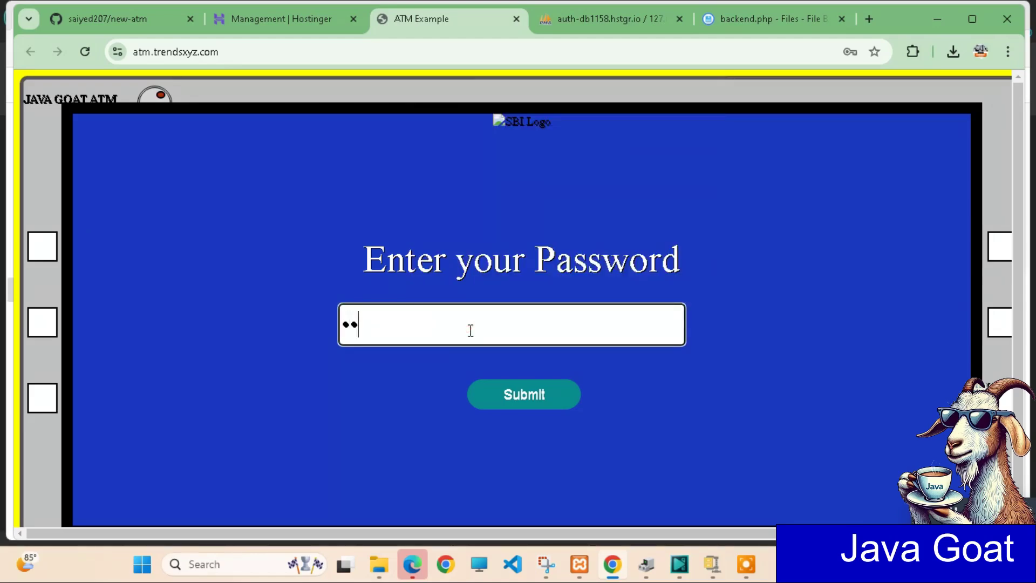
pyautogui.click(524, 394)
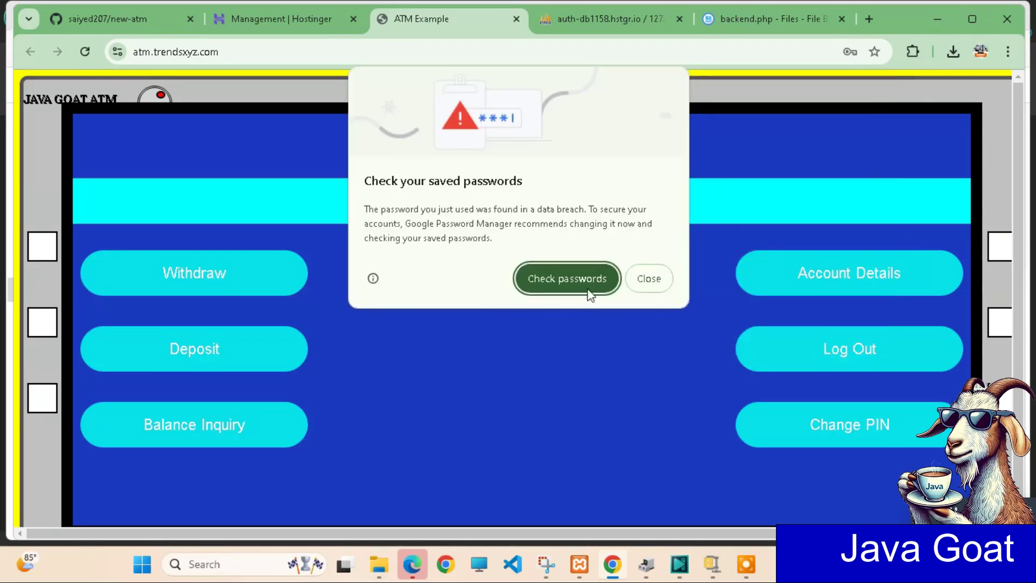
# Step: Dismiss Chrome's breached-password warning and save the ATM login in the browser
pyautogui.click(654, 277)
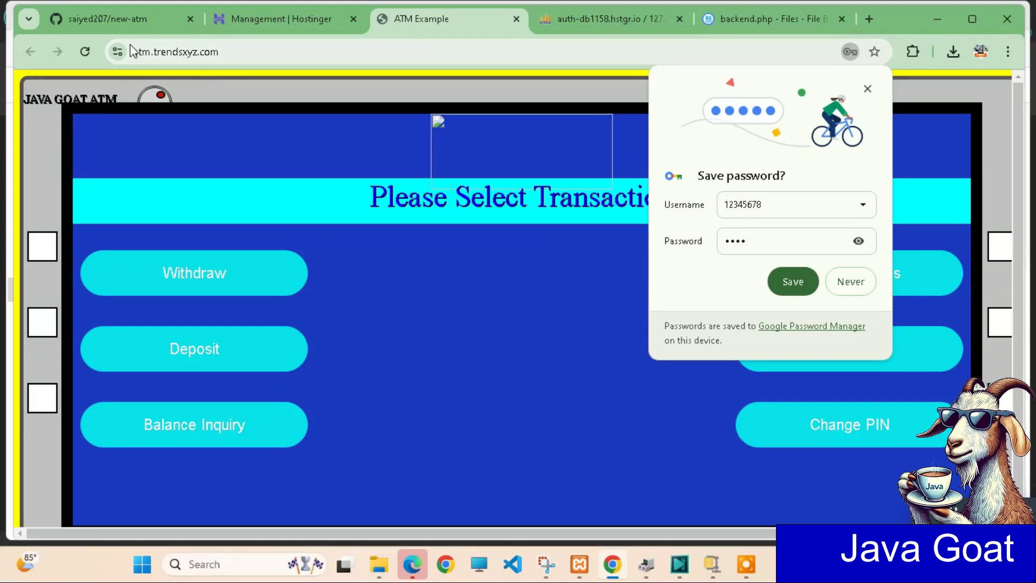
pyautogui.click(811, 289)
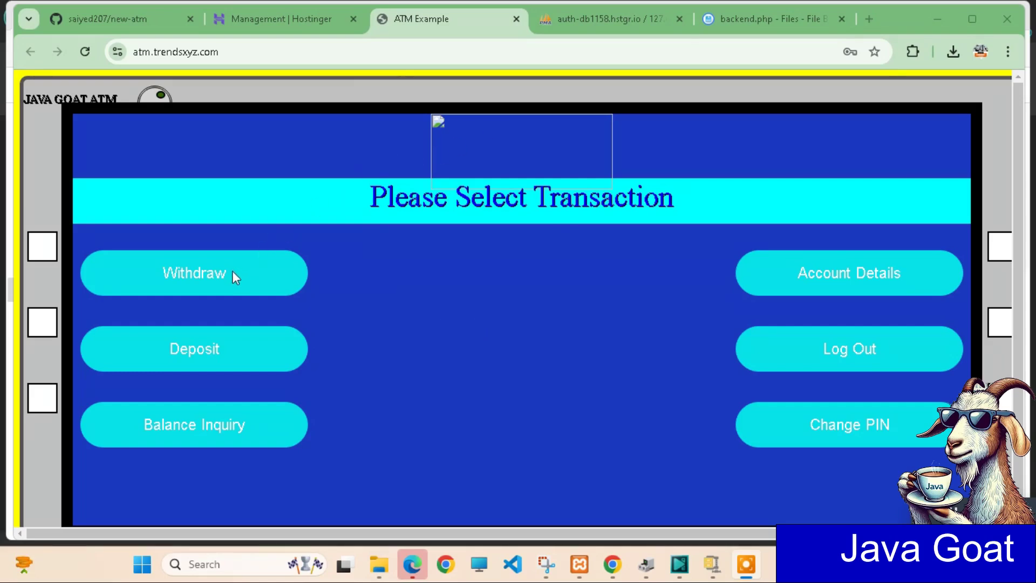
pyautogui.click(598, 18)
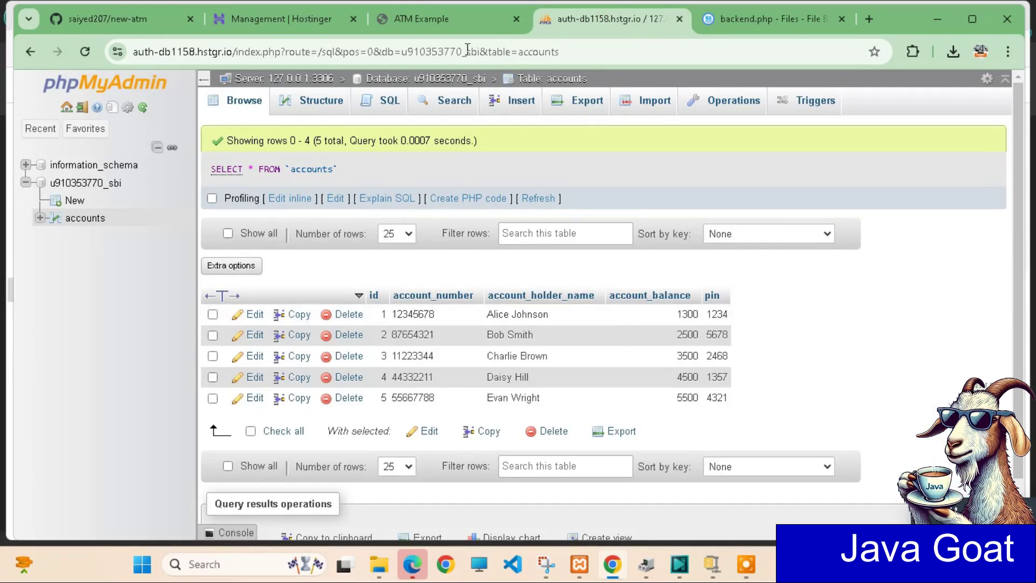
pyautogui.click(448, 25)
# Step: Withdraw 200 and reload phpMyAdmin to see the balance drop from 1300 to 1100
pyautogui.click(206, 271)
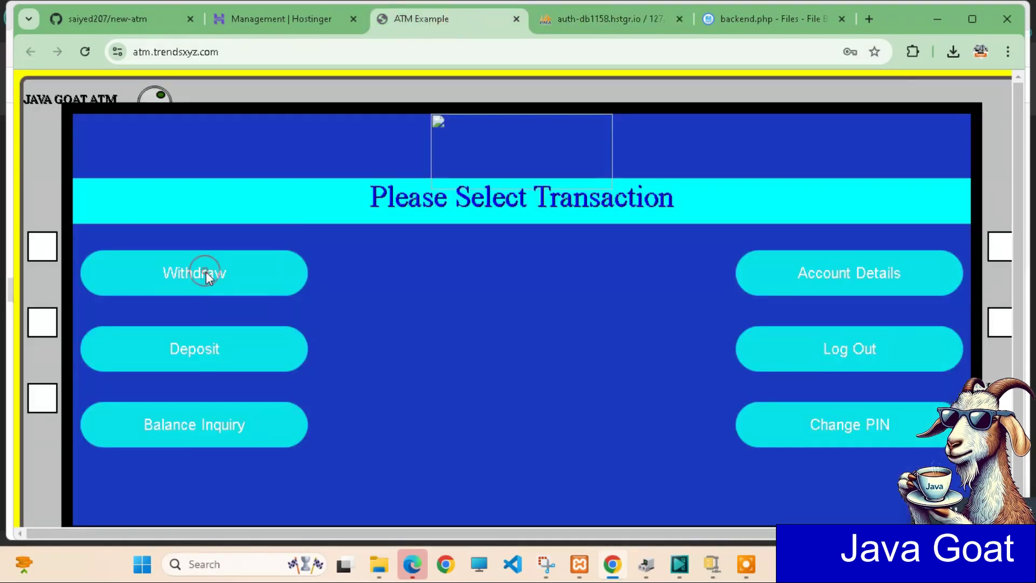
pyautogui.click(432, 321)
pyautogui.write('200')
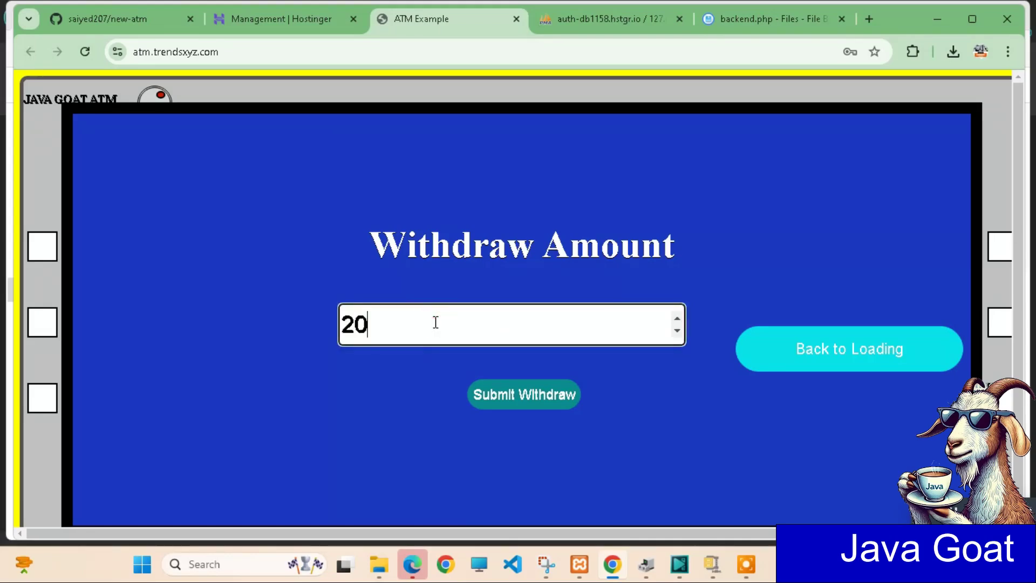
pyautogui.click(525, 392)
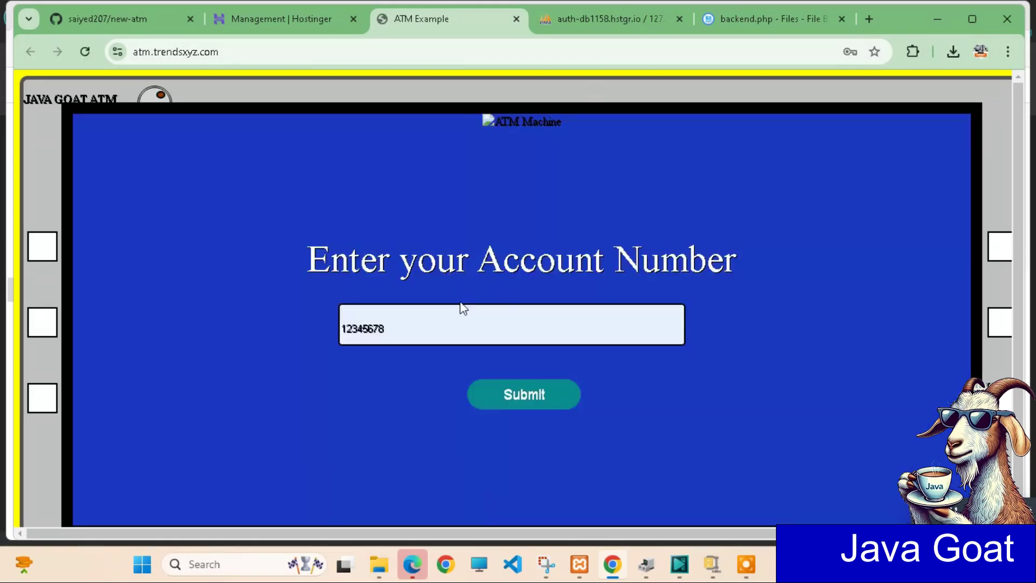
pyautogui.click(604, 19)
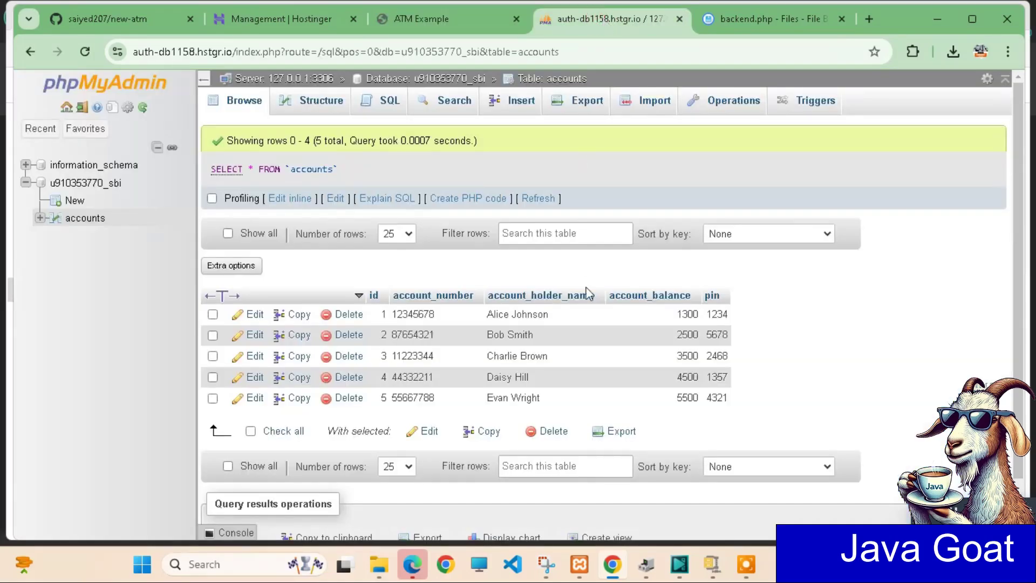
pyautogui.click(84, 51)
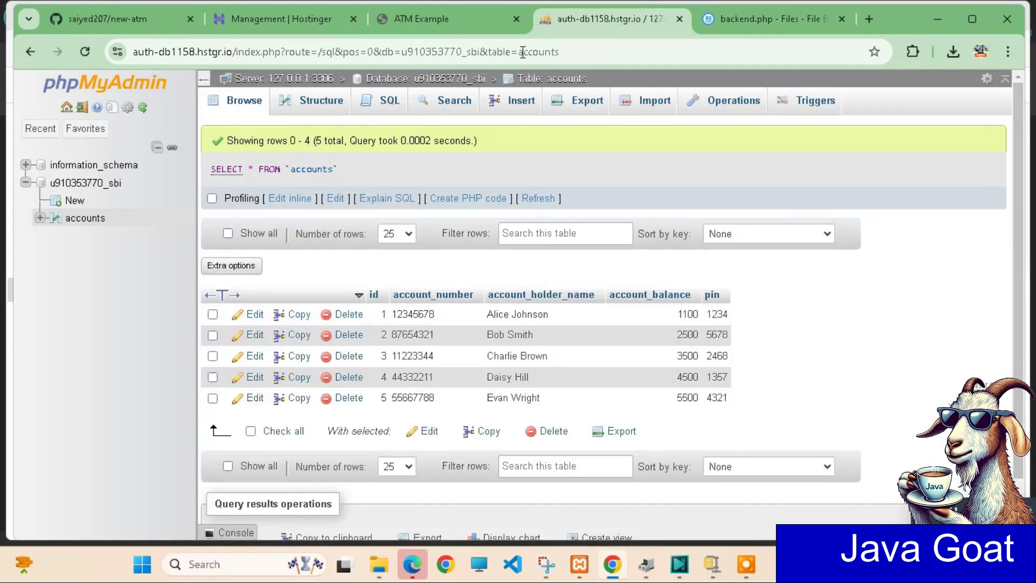
# Step: Log back into the ATM app with the saved account number and PIN
pyautogui.click(455, 23)
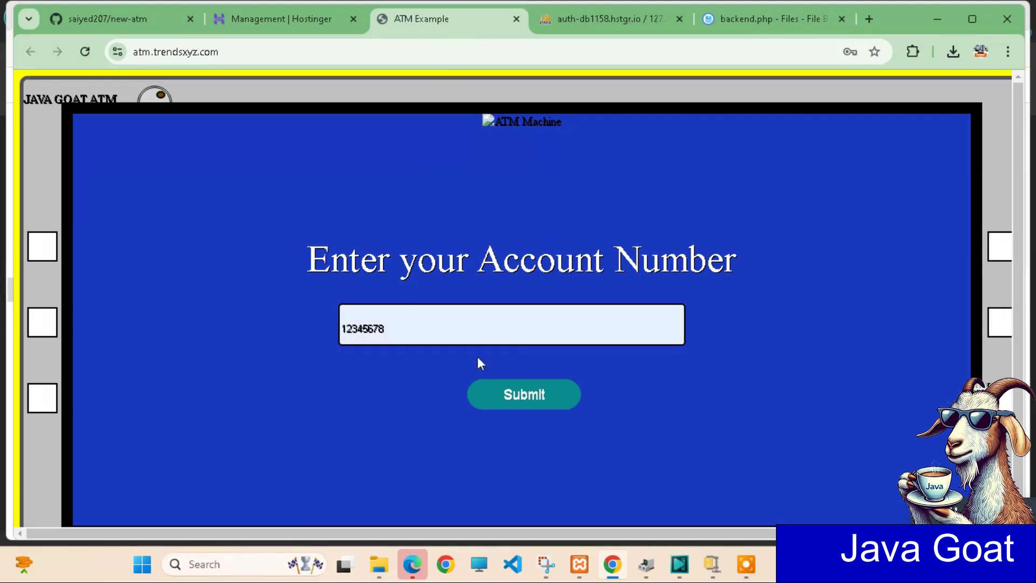
pyautogui.click(532, 394)
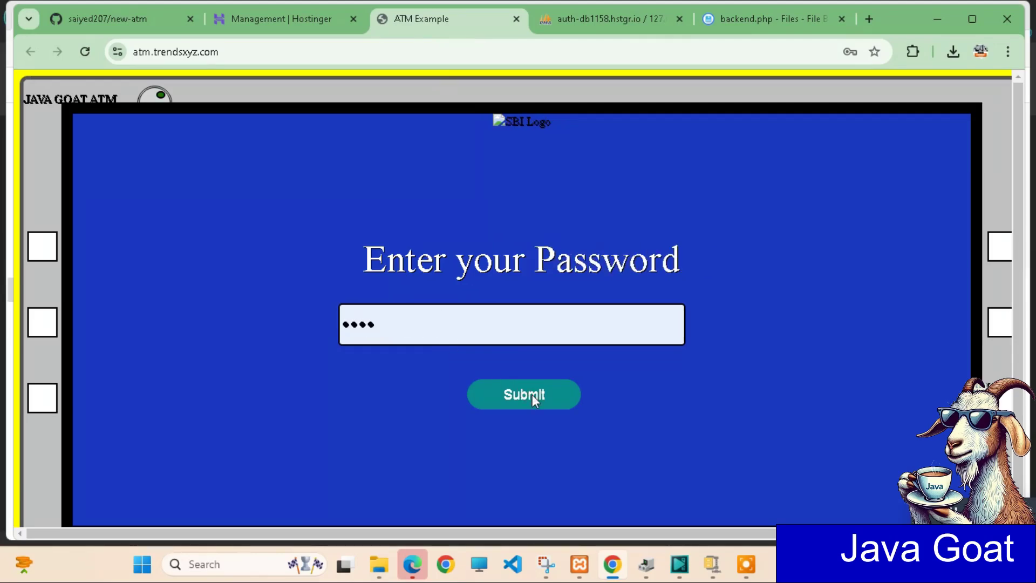
pyautogui.click(532, 394)
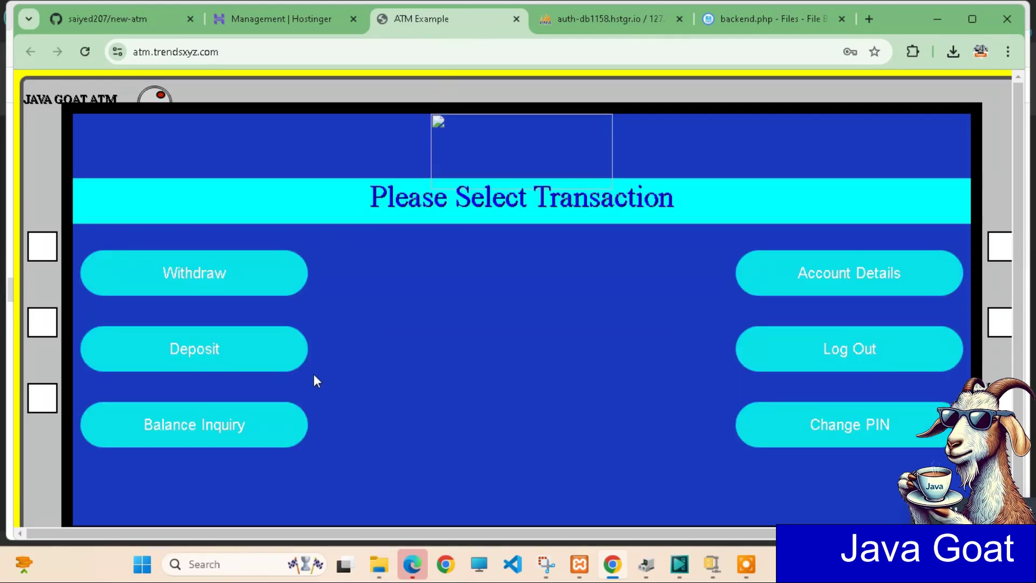
# Step: Confirm the $1100 balance matches phpMyAdmin, then go to the Change PIN screen
pyautogui.click(232, 425)
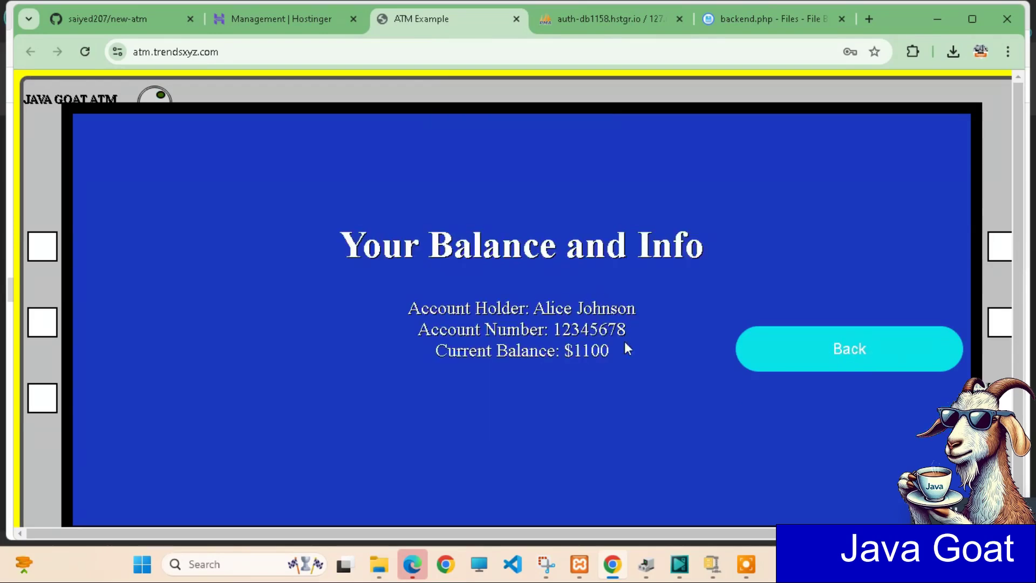
pyautogui.click(616, 21)
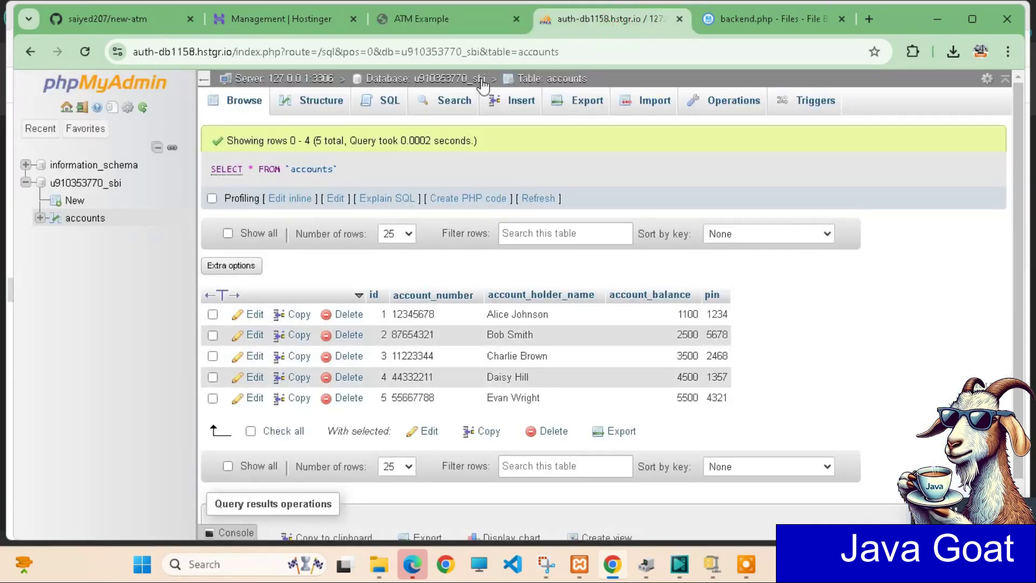
pyautogui.click(452, 17)
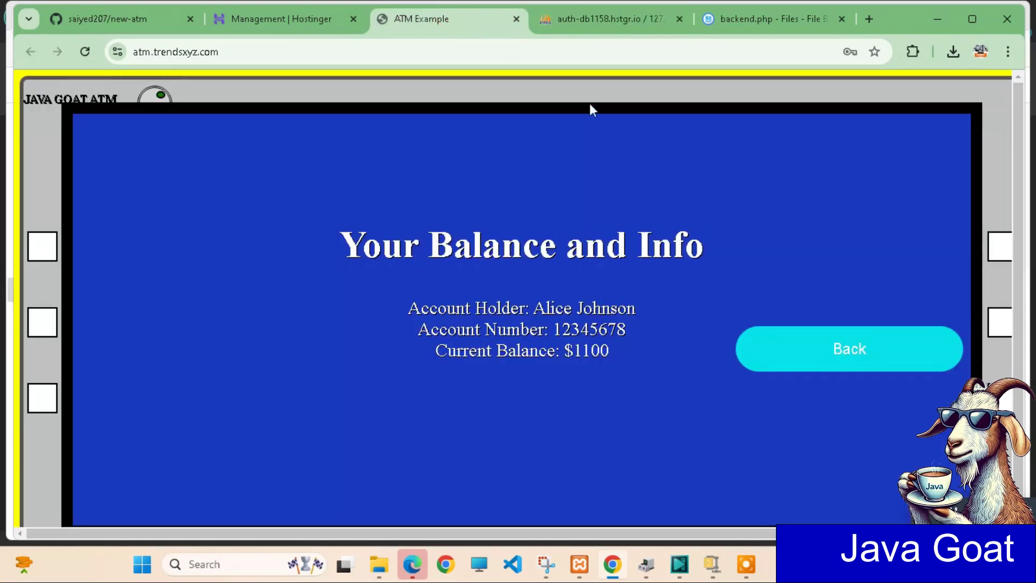
pyautogui.click(870, 348)
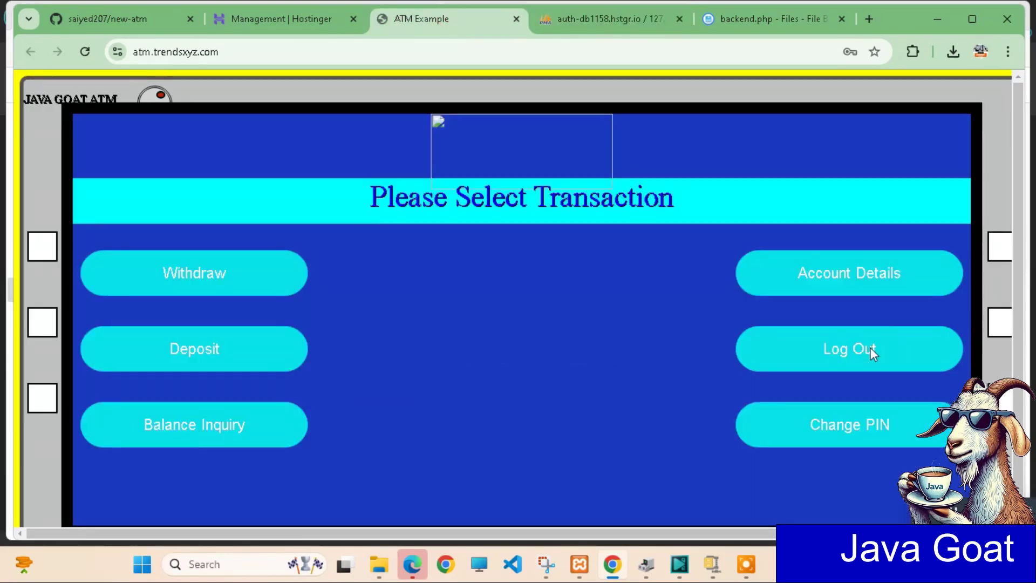
pyautogui.click(825, 429)
# Step: Submit a new 4-digit PIN and dismiss Chrome's password prompts
pyautogui.click(516, 332)
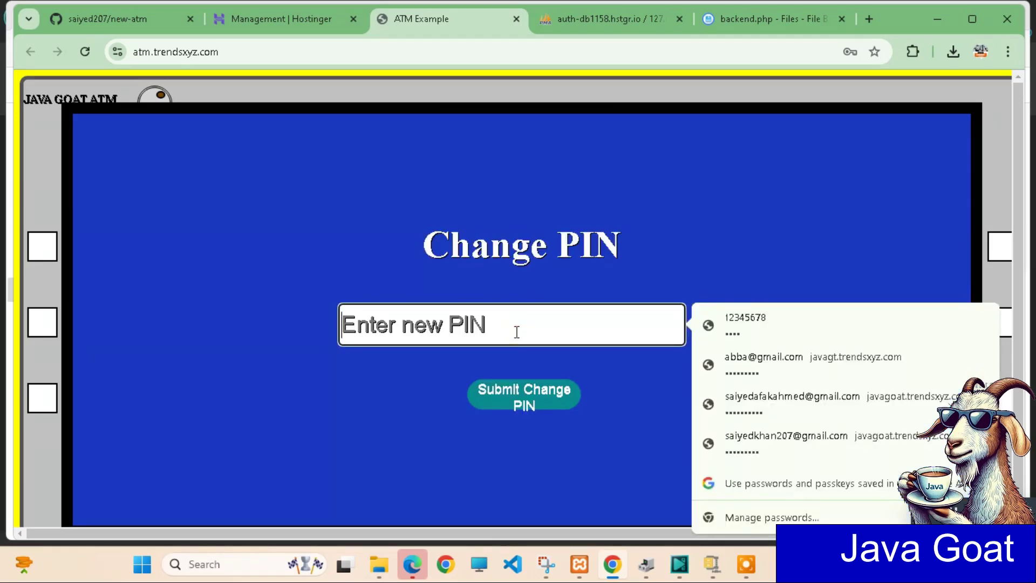
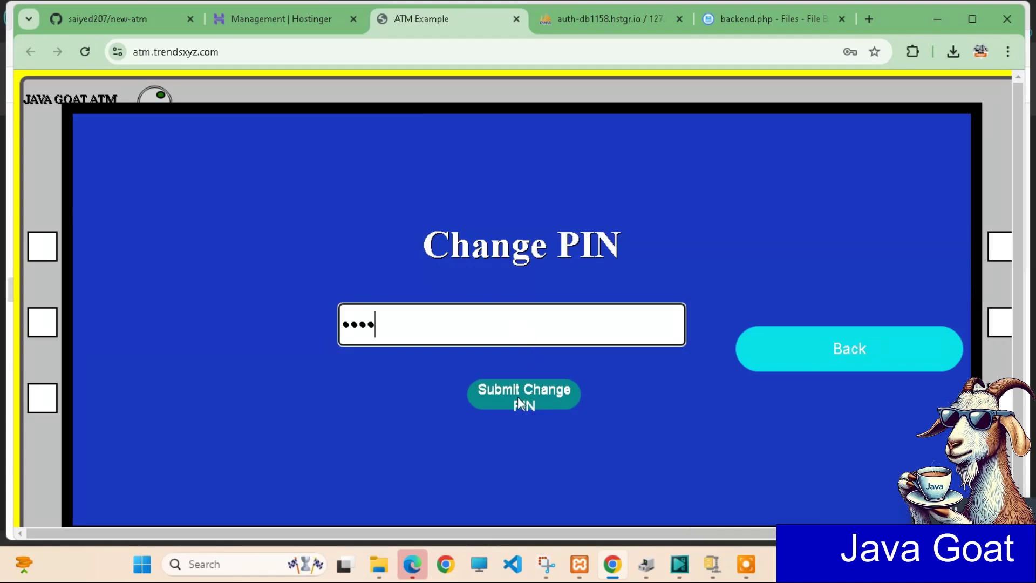
pyautogui.click(518, 399)
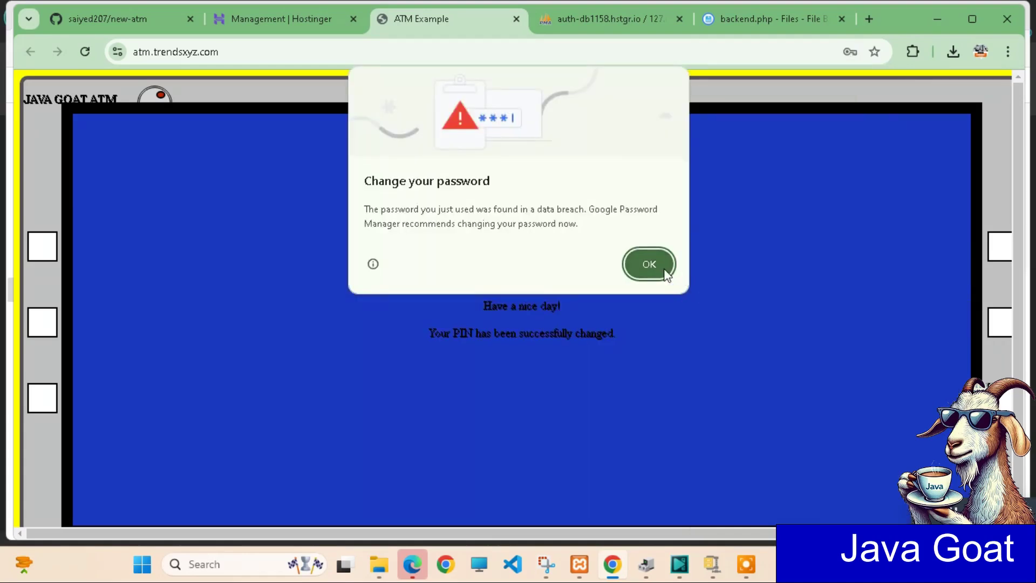
pyautogui.click(655, 266)
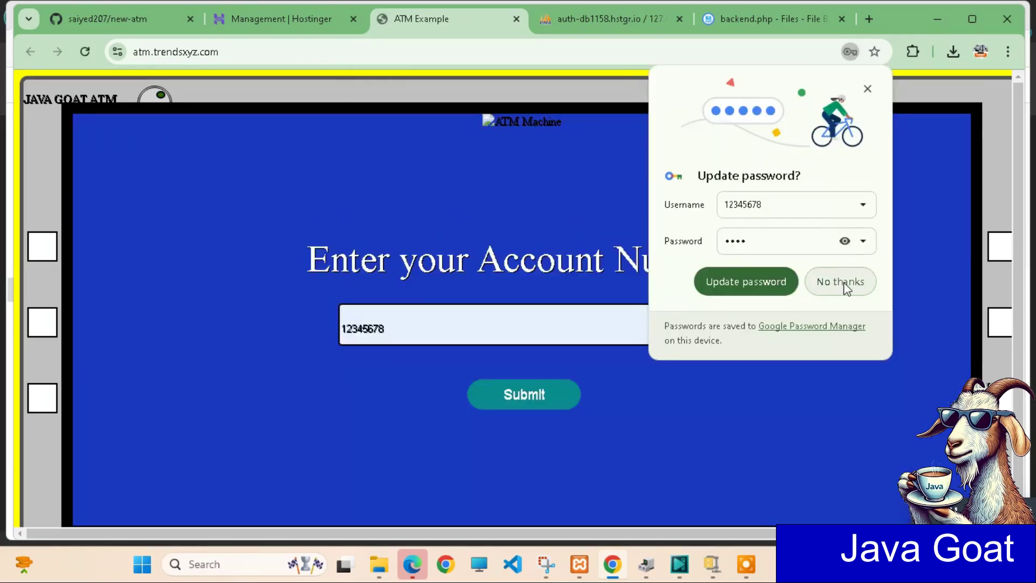
pyautogui.click(844, 283)
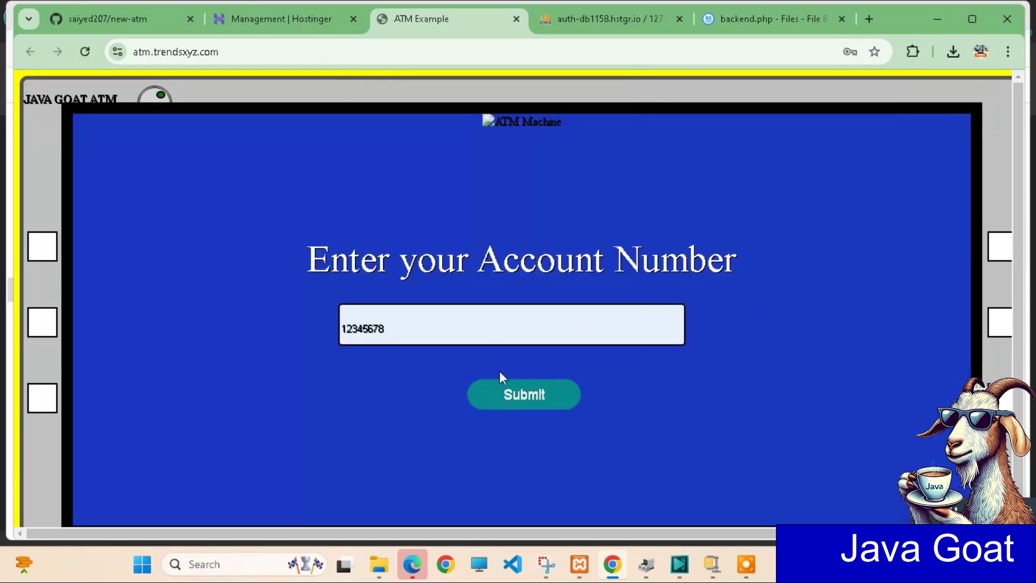
# Step: Log in again, replacing the old PIN with the new one
pyautogui.click(516, 394)
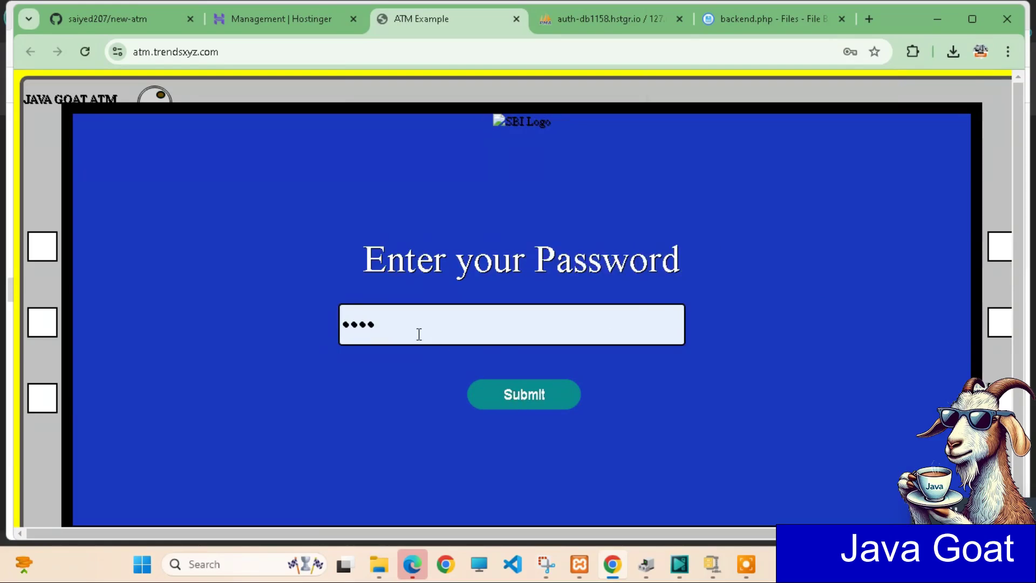
pyautogui.click(416, 332)
pyautogui.click(526, 391)
pyautogui.moveTo(400, 315); pyautogui.dragTo(325, 320)
pyautogui.write('••••')
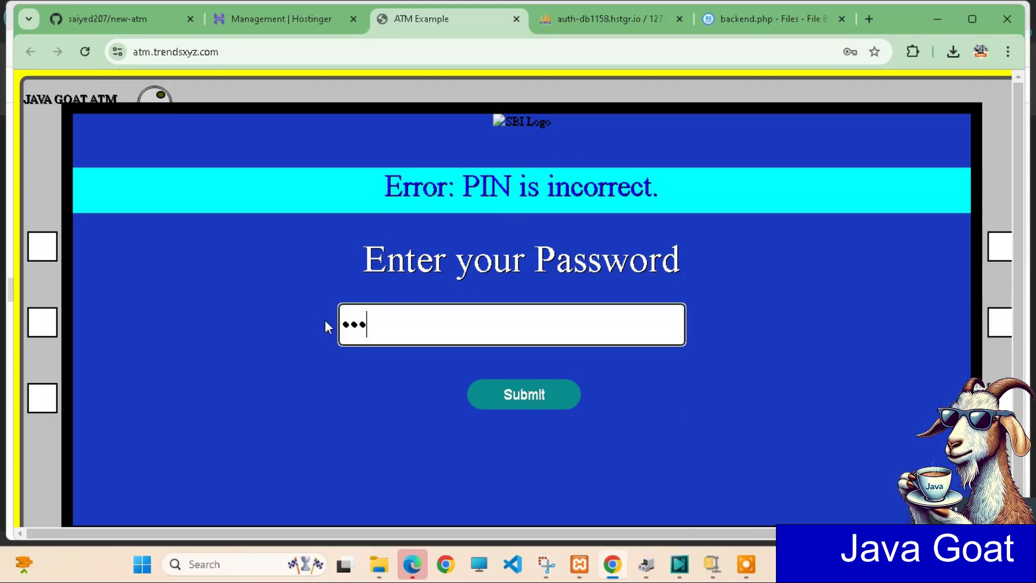
pyautogui.click(510, 392)
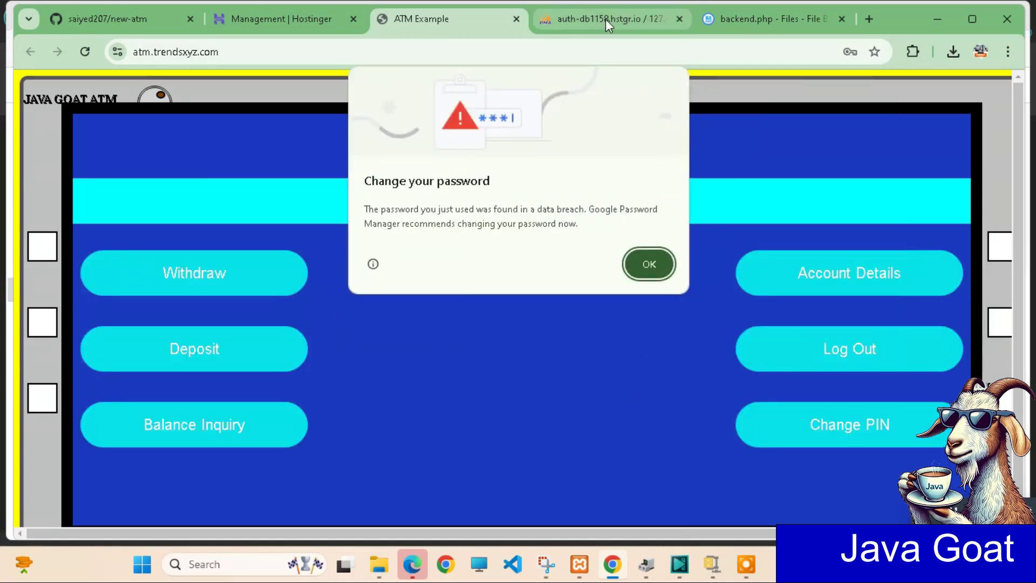
# Step: Reload the phpMyAdmin accounts table to confirm the changed PIN, then return to the ATM app
pyautogui.click(606, 18)
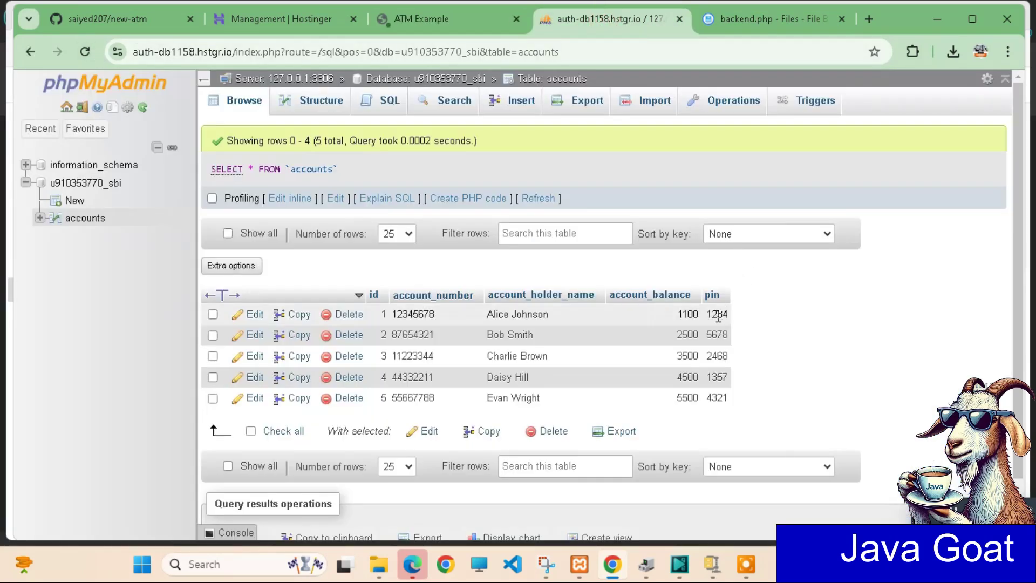
pyautogui.click(86, 52)
pyautogui.click(467, 21)
pyautogui.click(654, 265)
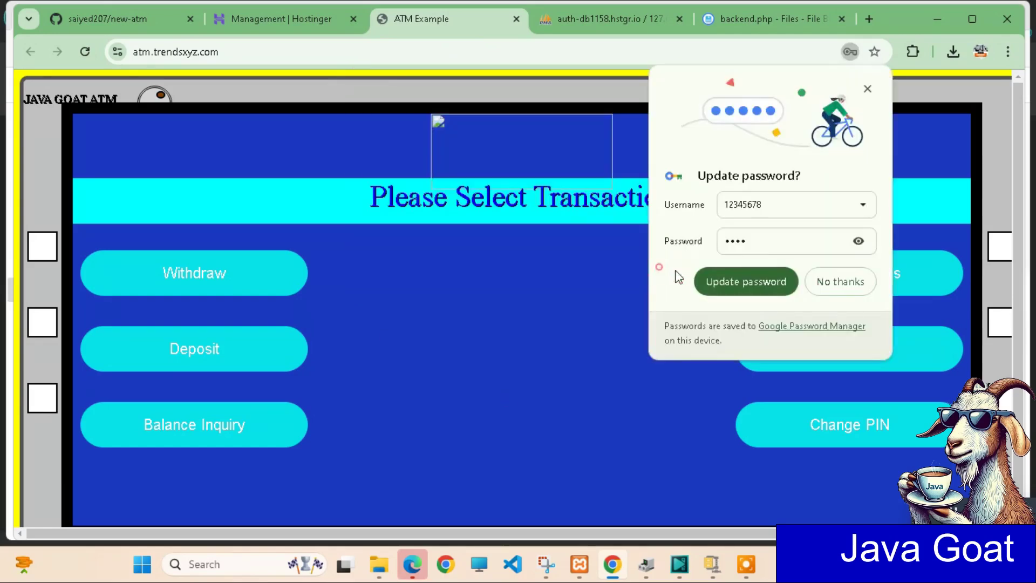